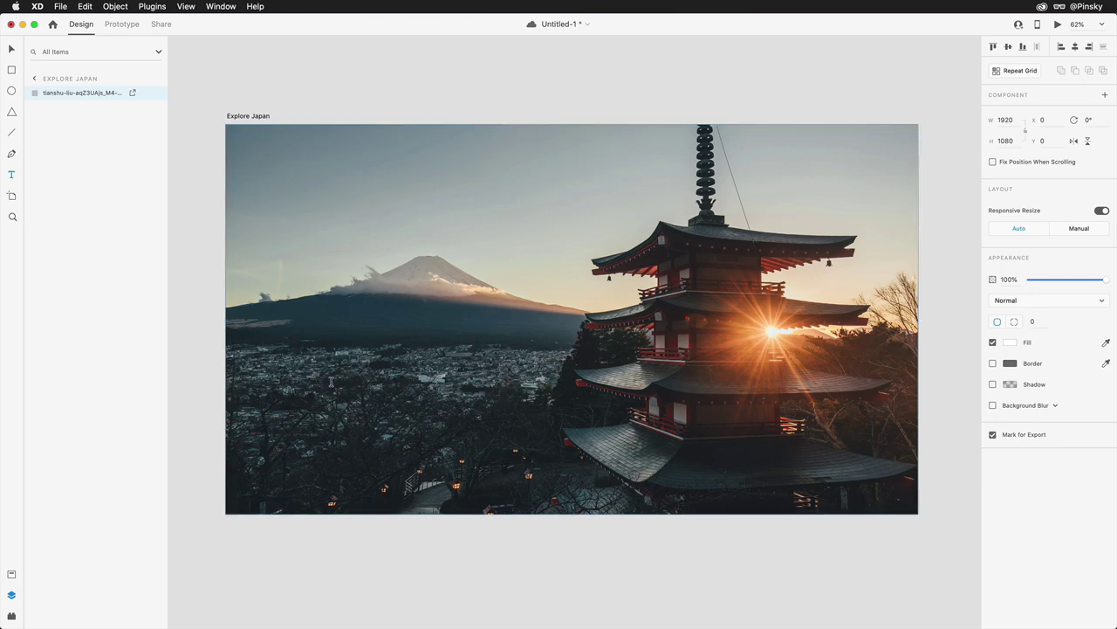
Add the title text "Explore Japan" over the lower part of the photo and enlarge it to size 147.
type("EXPLORE JAPAN")
key("Escape")
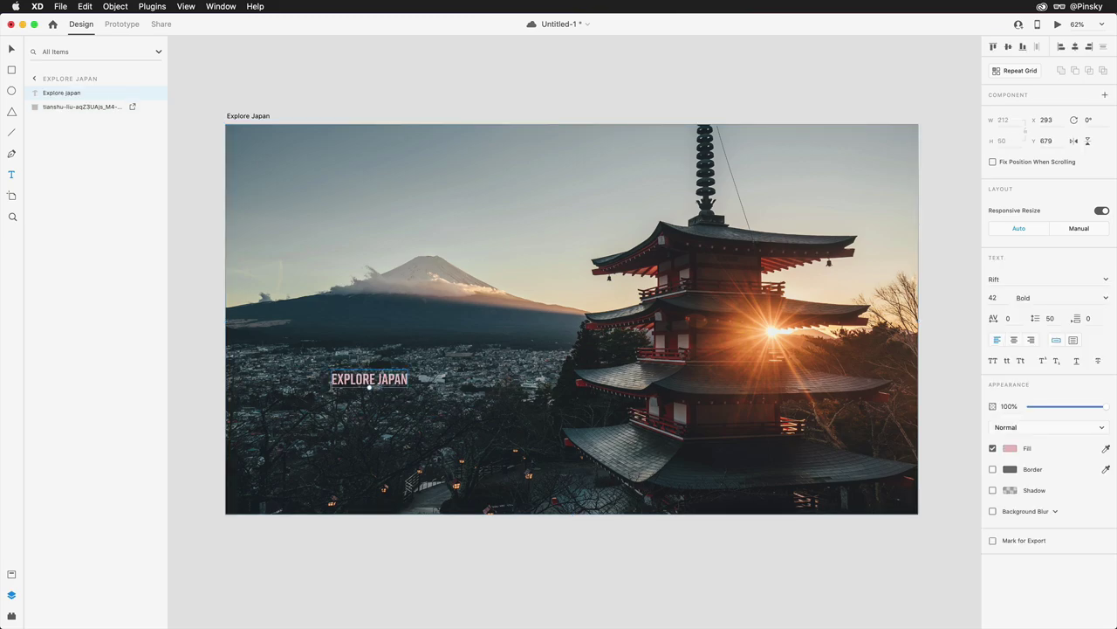
left_click_drag(369, 389, 368, 432)
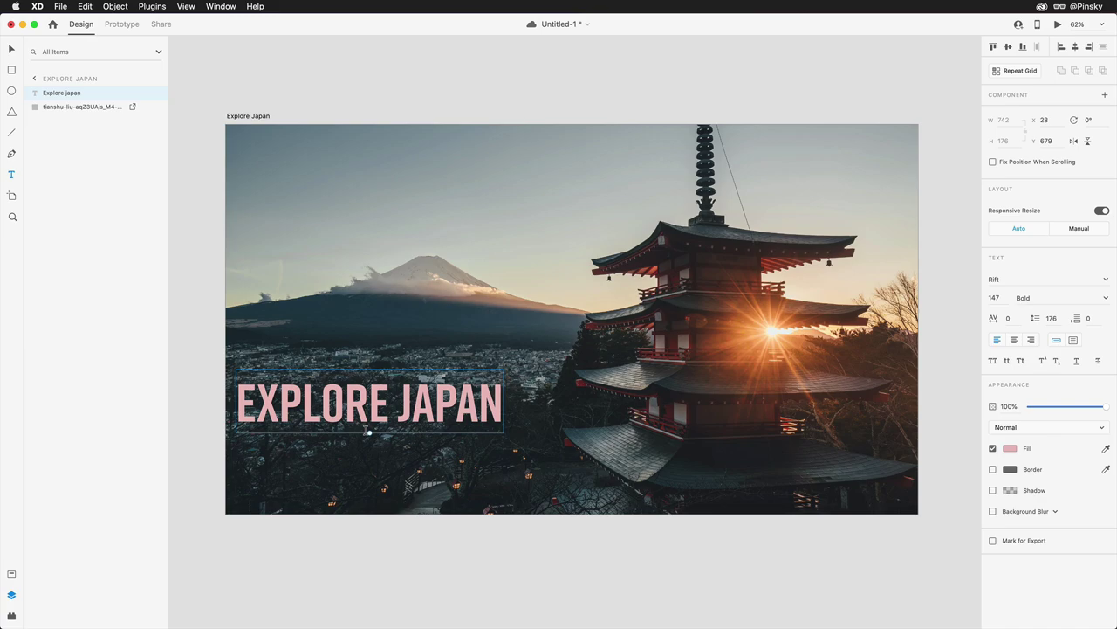
Change the title's fill colour to white, ffffff.
left_click(1010, 448)
type("ffffff")
key("Escape")
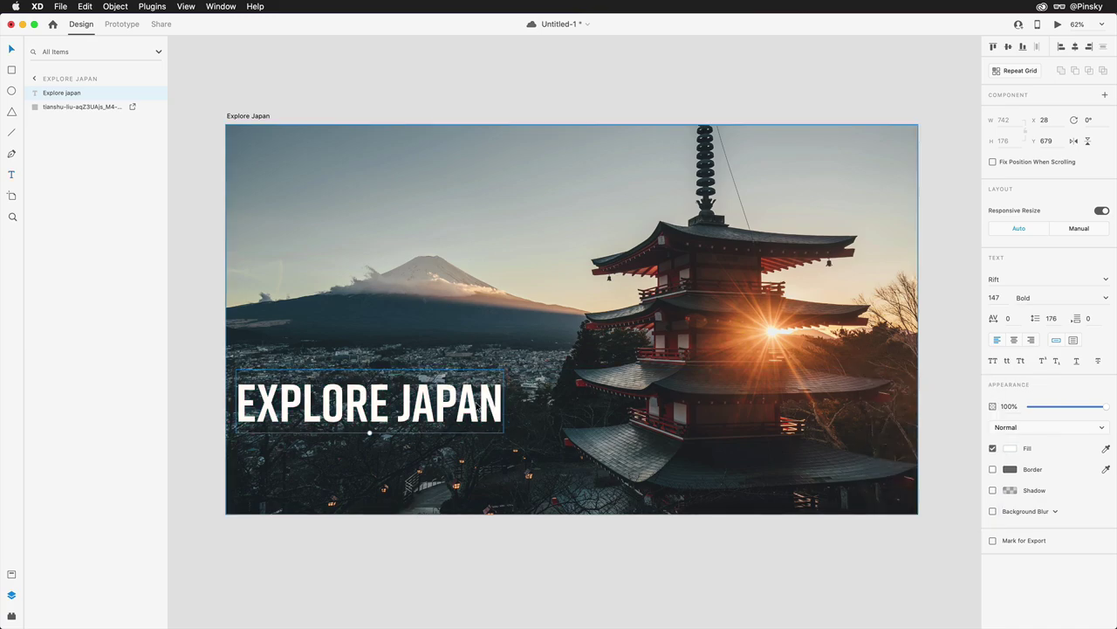
Duplicate the title as a size 53 line directly below it and change the copy's text to "Tokyo. Kyoto. Osaka.".
mouse_move(408, 410)
left_mouse_down()
mouse_move(445, 392)
mouse_move(440, 443)
mouse_move(414, 471)
mouse_move(408, 430)
left_mouse_up()
key("super+d")
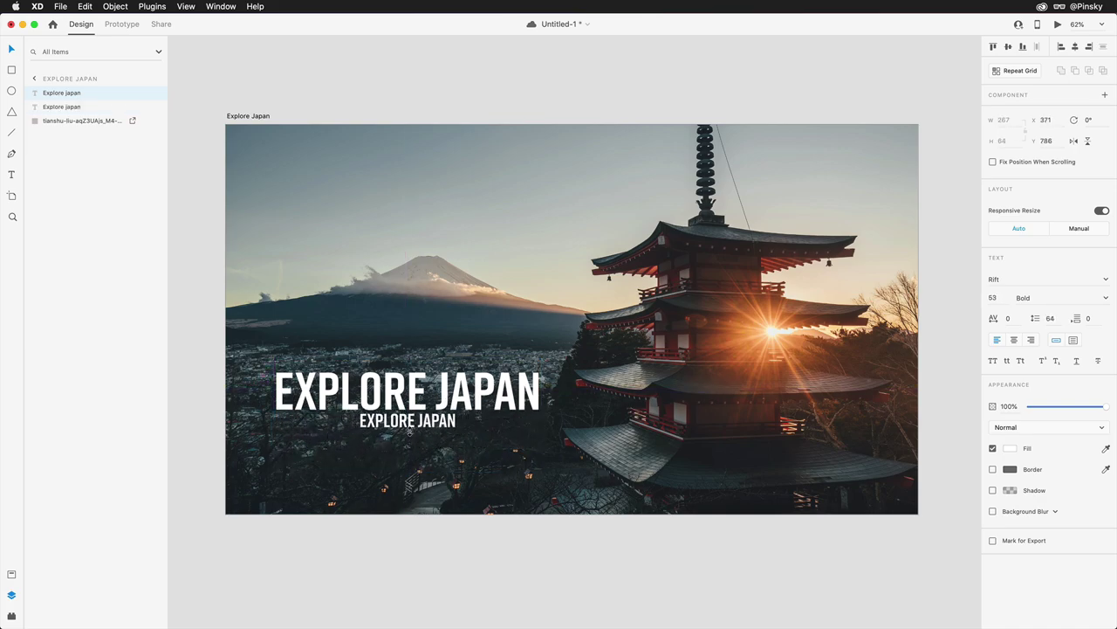
double_click(406, 423)
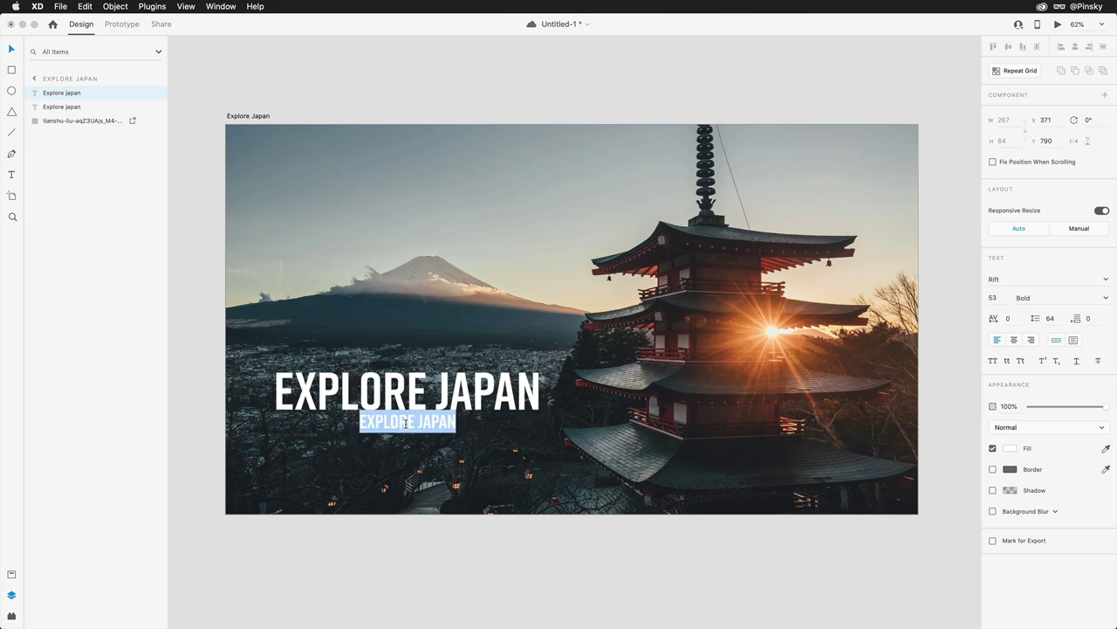
type("TOKYO.")
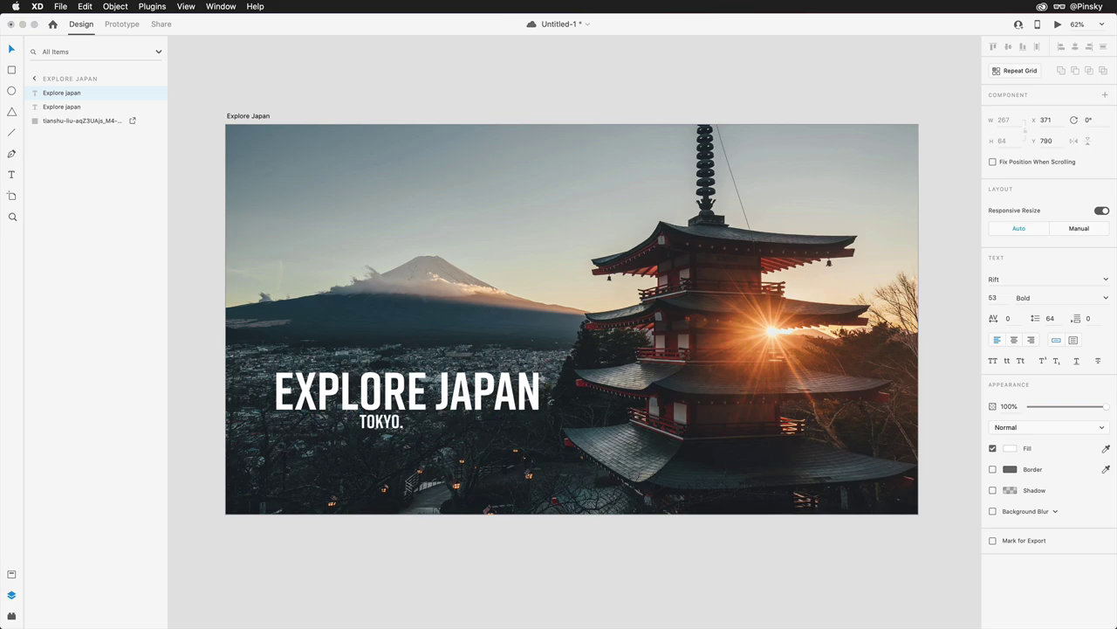
type(" KYOTO. OSAKA")
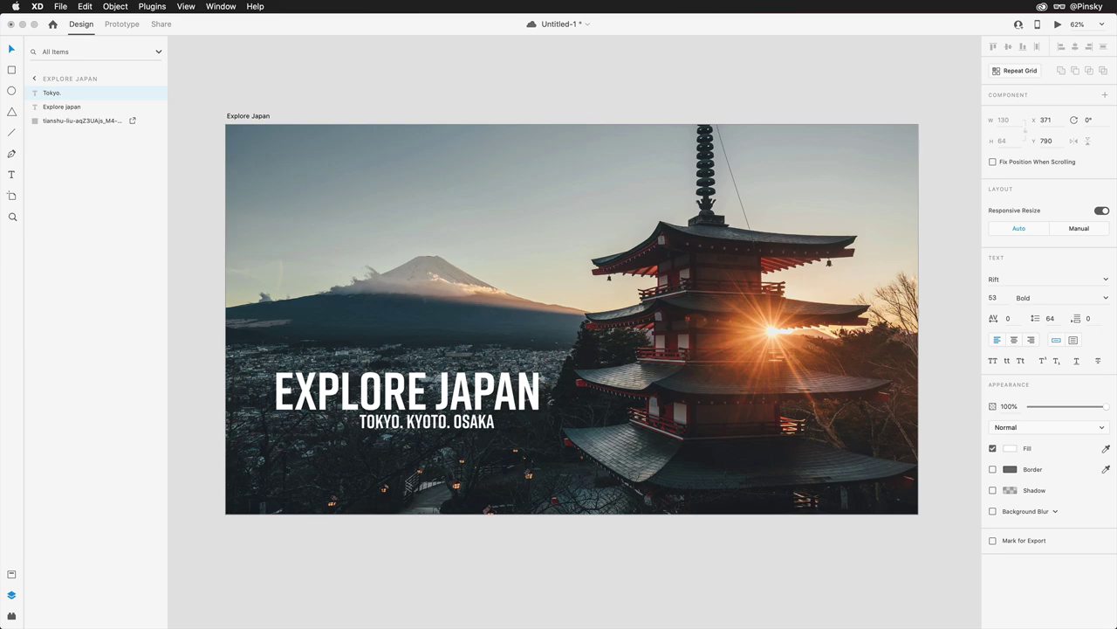
type(".")
key("Escape")
Align the city line with the title's left edge and move both texts down towards the artboard's lower left corner.
left_click_drag(407, 424, 324, 424)
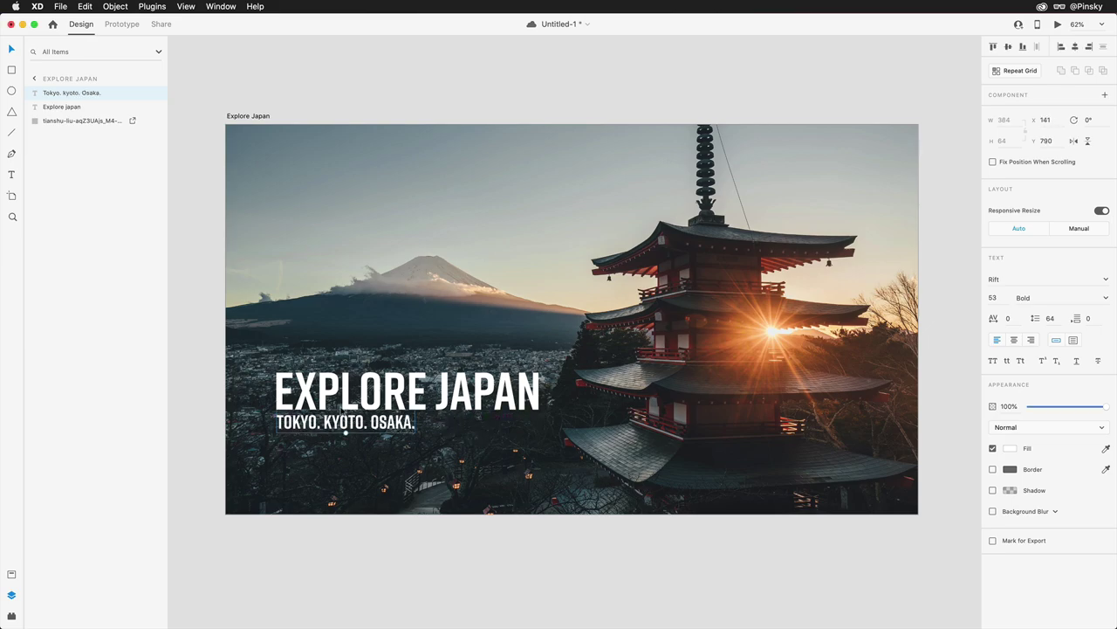
left_click(375, 397, "shift")
left_click_drag(377, 397, 364, 440)
key("Escape")
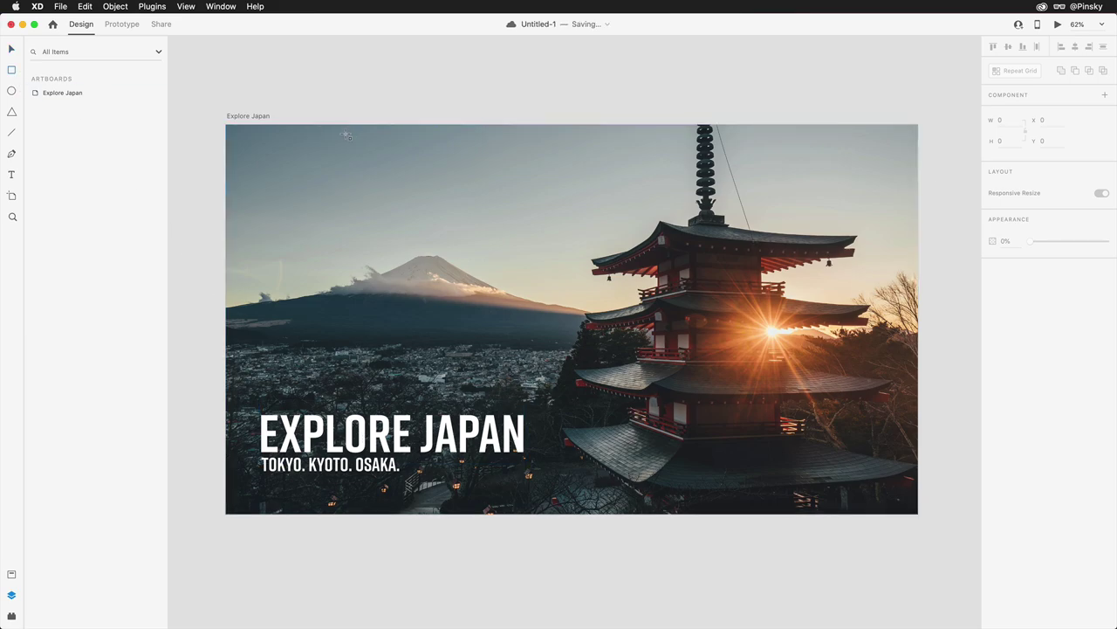
Draw a borderless white rectangle about 1330 by 133 along the artboard's top edge as a navigation bar.
left_click_drag(348, 125, 759, 166)
key("v")
left_click(992, 364)
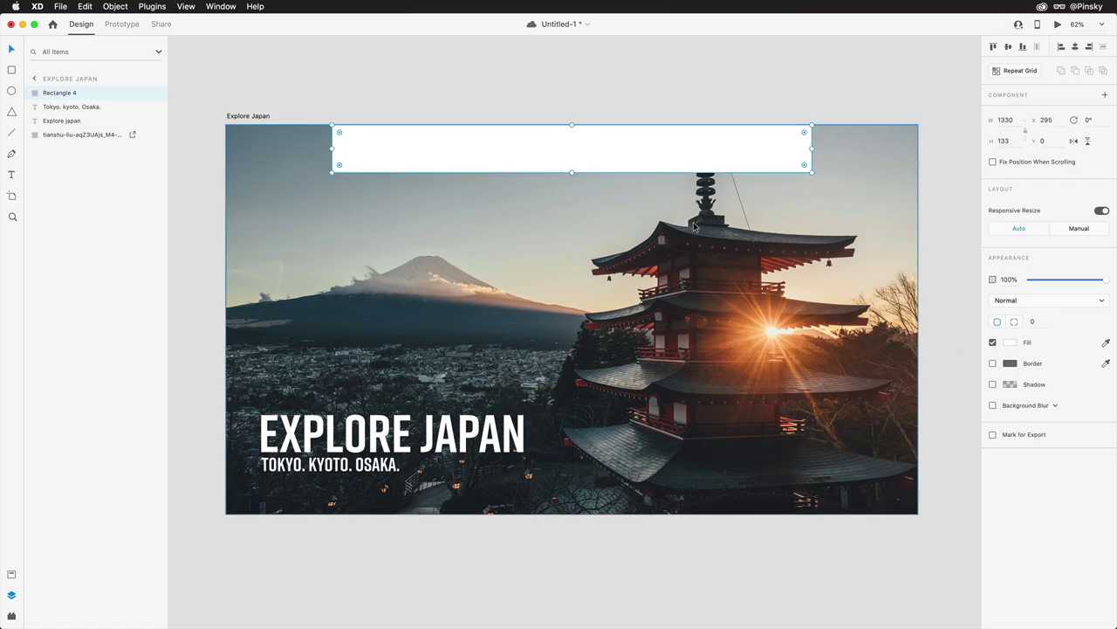
Duplicate the white bar, narrowed to a block about 196 wide at its right end, and fill the copy red.
key("super+d")
left_click_drag(332, 147, 741, 148)
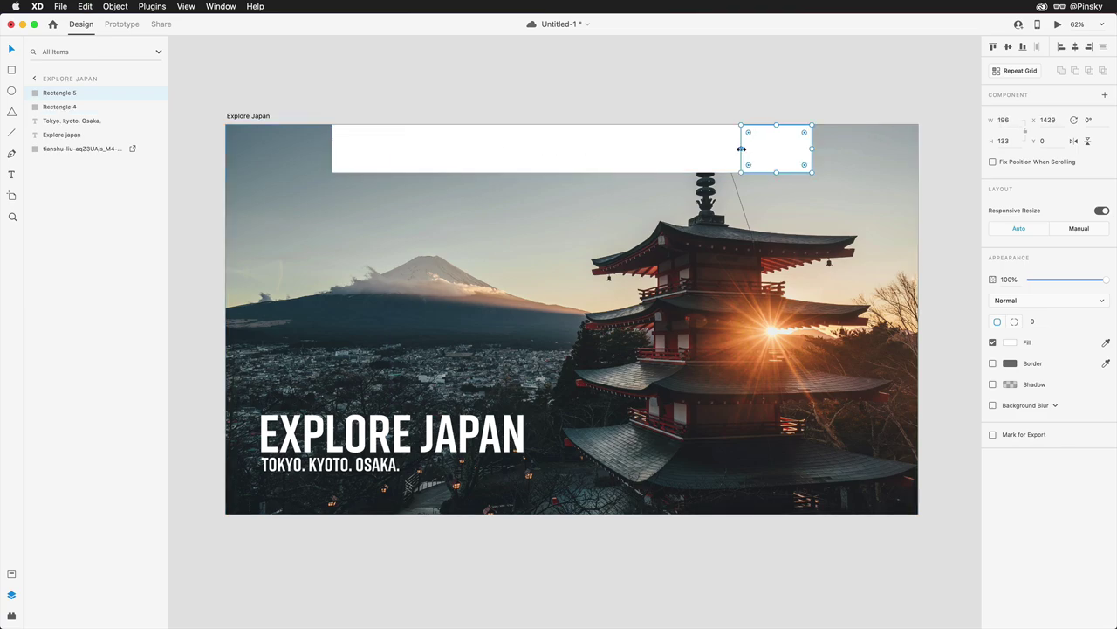
left_click(1011, 342)
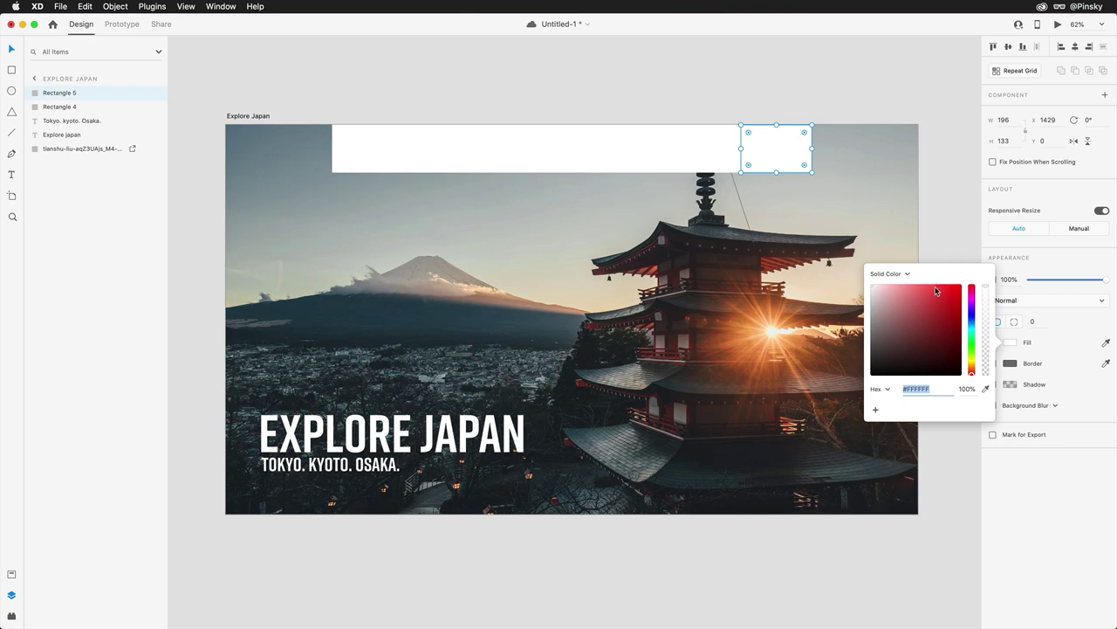
left_click(935, 290)
left_click_drag(933, 294, 930, 291)
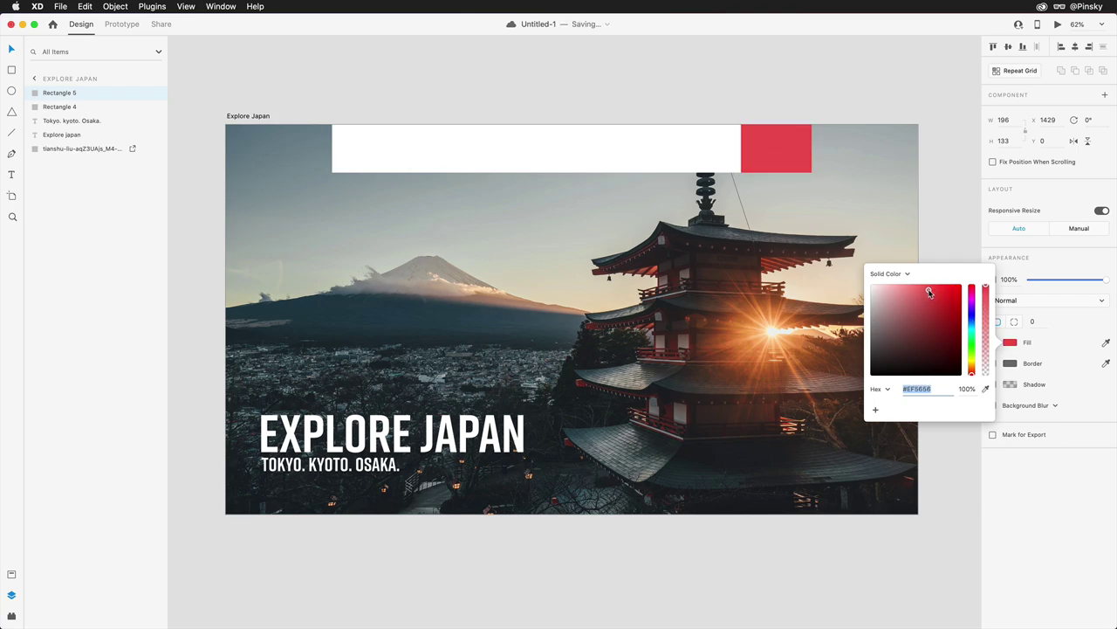
key("Escape")
Add the text "Book" in white at size 56, centred on the red block.
key("t")
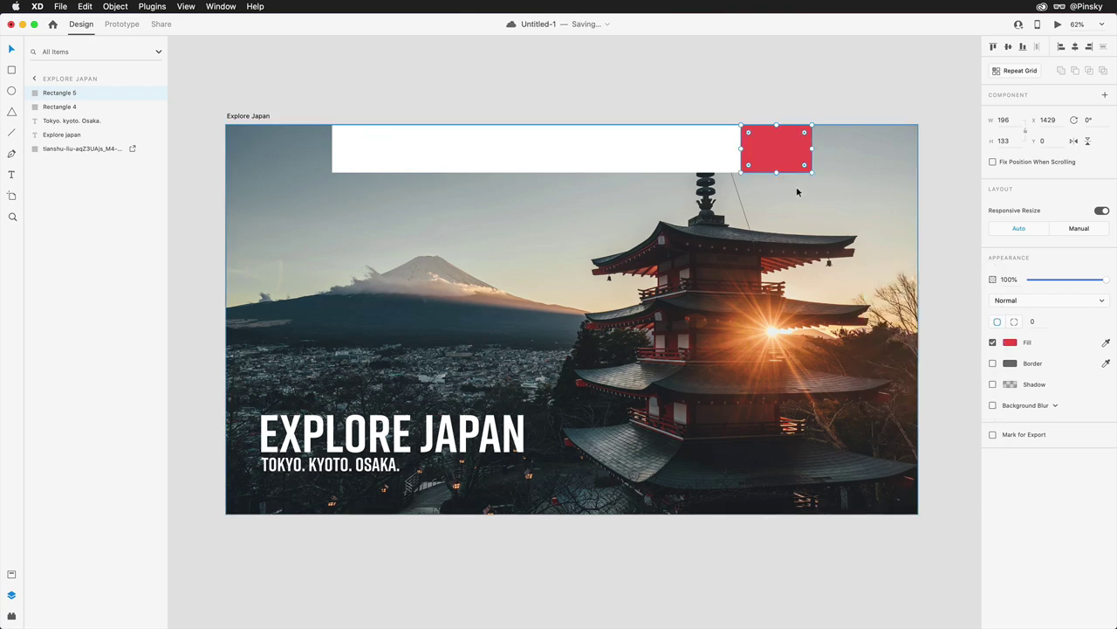
left_click(772, 155)
type("Book")
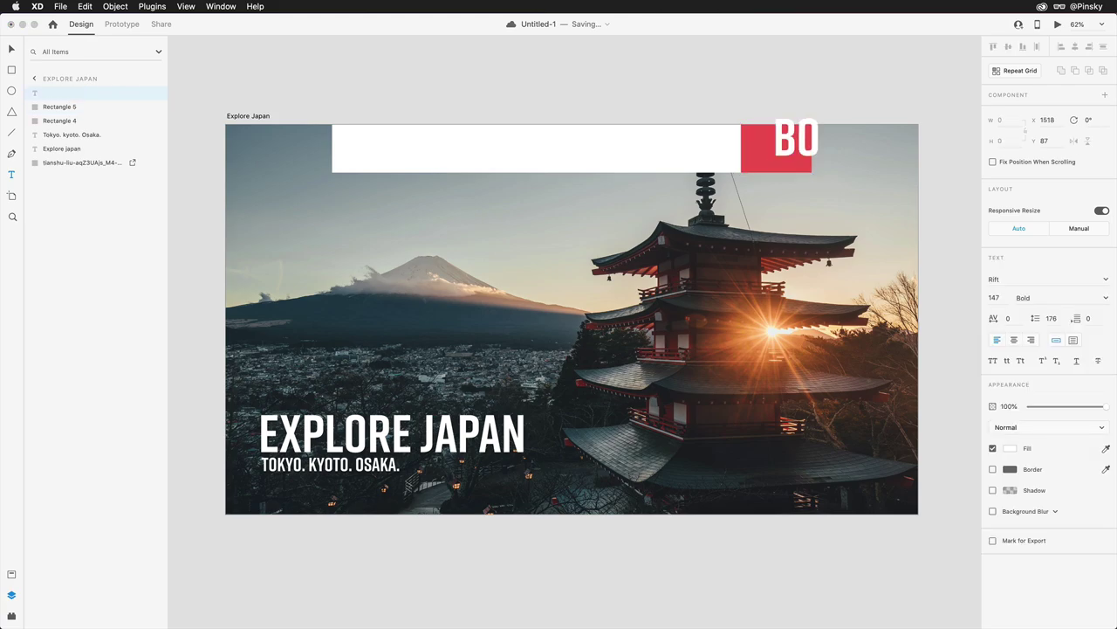
key("Escape")
left_click_drag(819, 166, 777, 152)
Group the "Book" text with the red block and enable padding for the group.
left_click(804, 133, "shift")
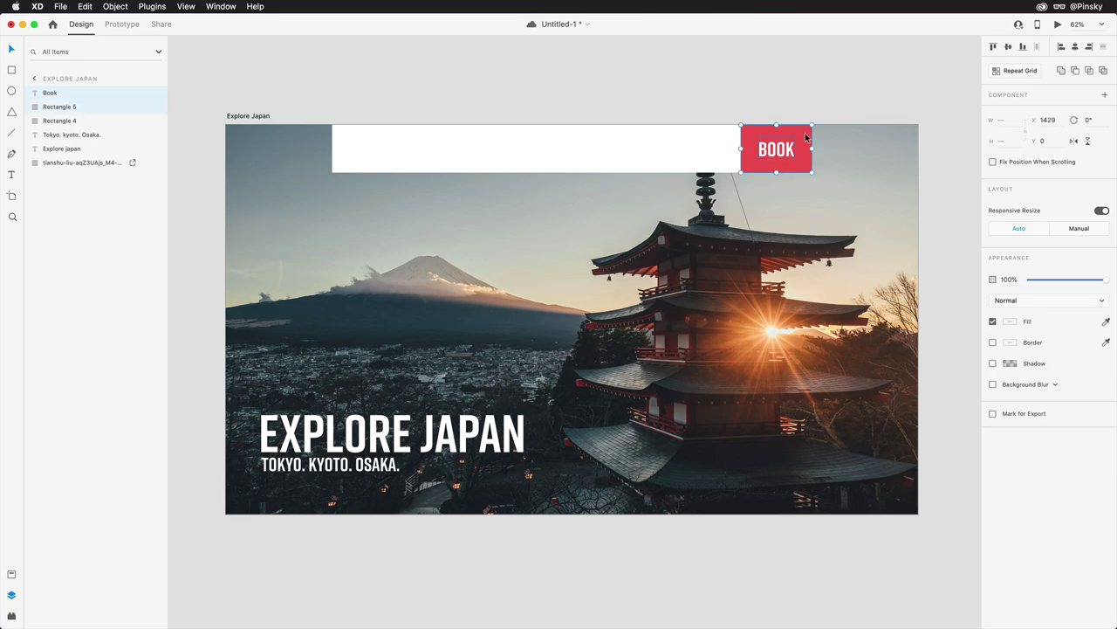
right_click(805, 132)
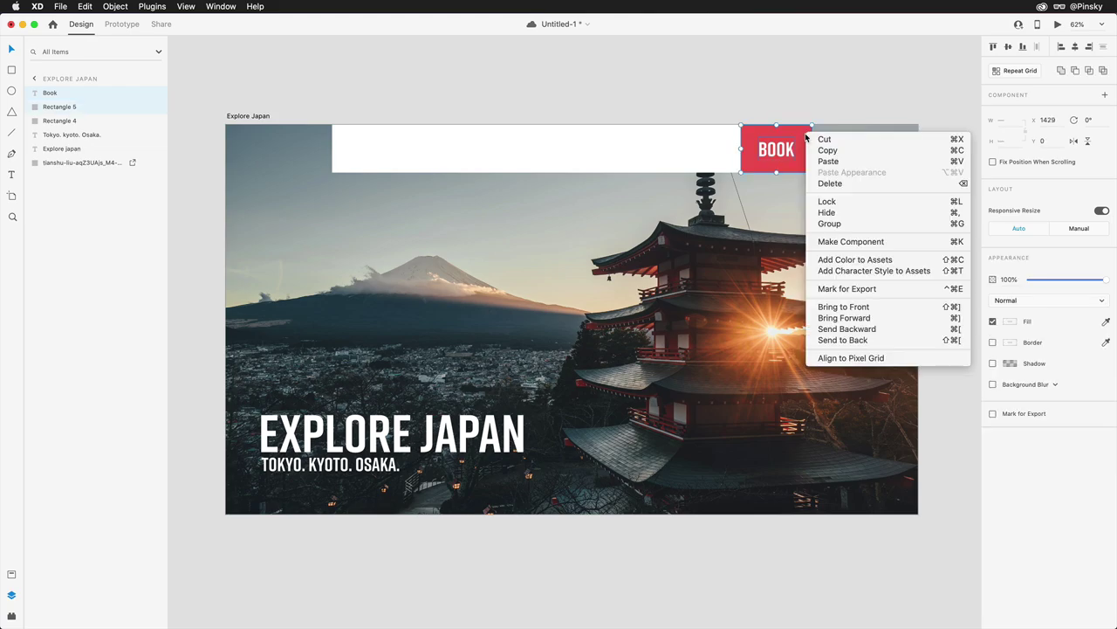
left_click(830, 224)
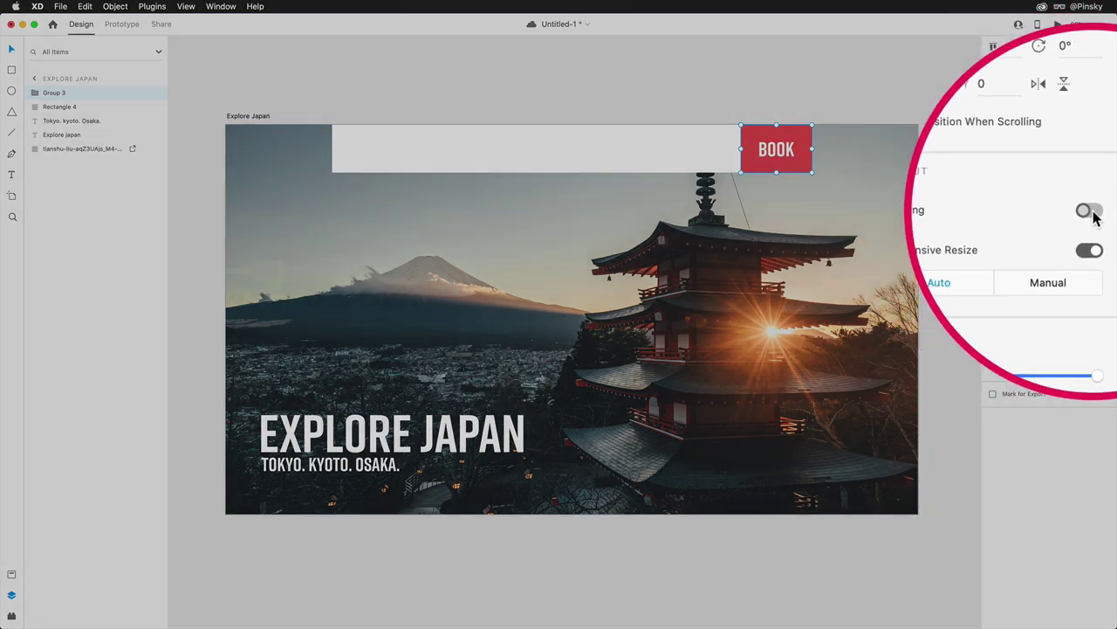
left_click(1098, 212)
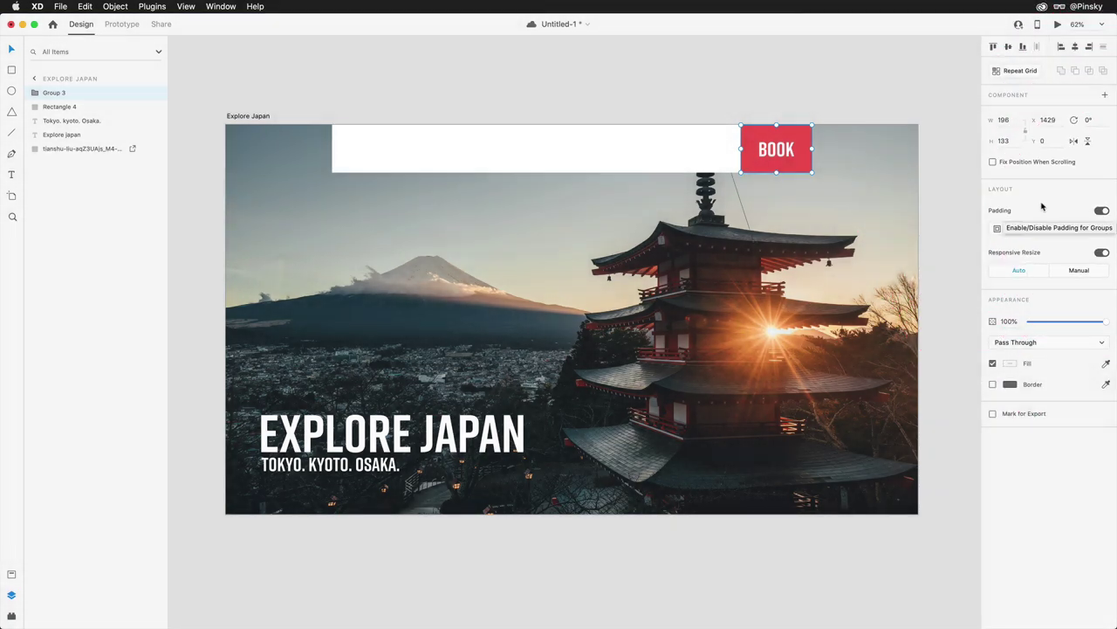
Right-align the red button's label text and change it to "Book Travel".
double_click(791, 150)
left_click(1030, 322)
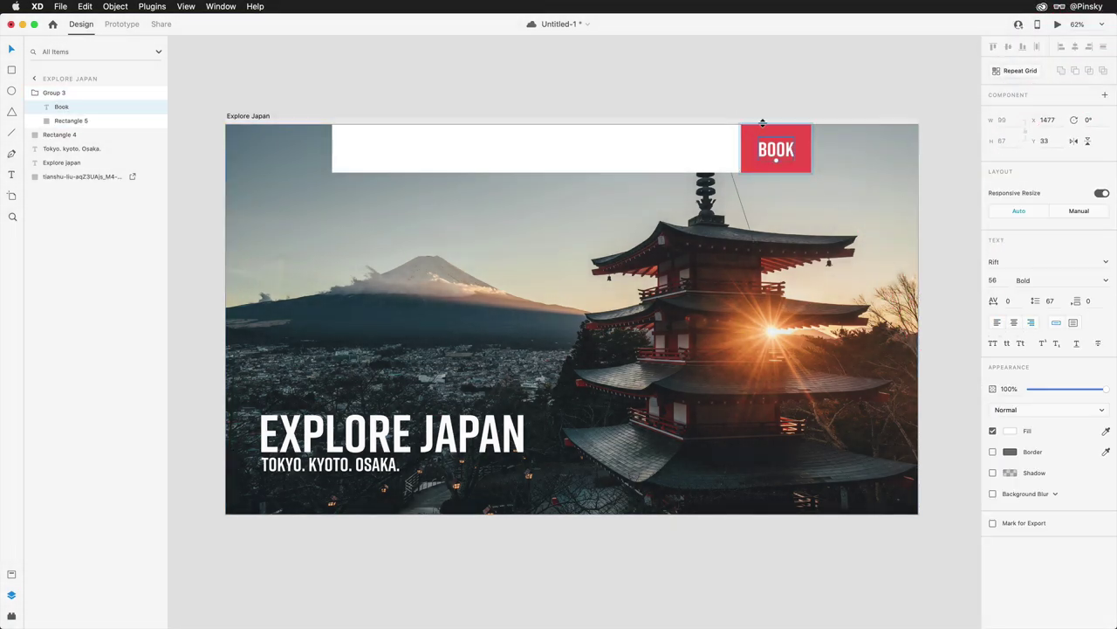
double_click(773, 149)
key("Right")
type("TRAVEL")
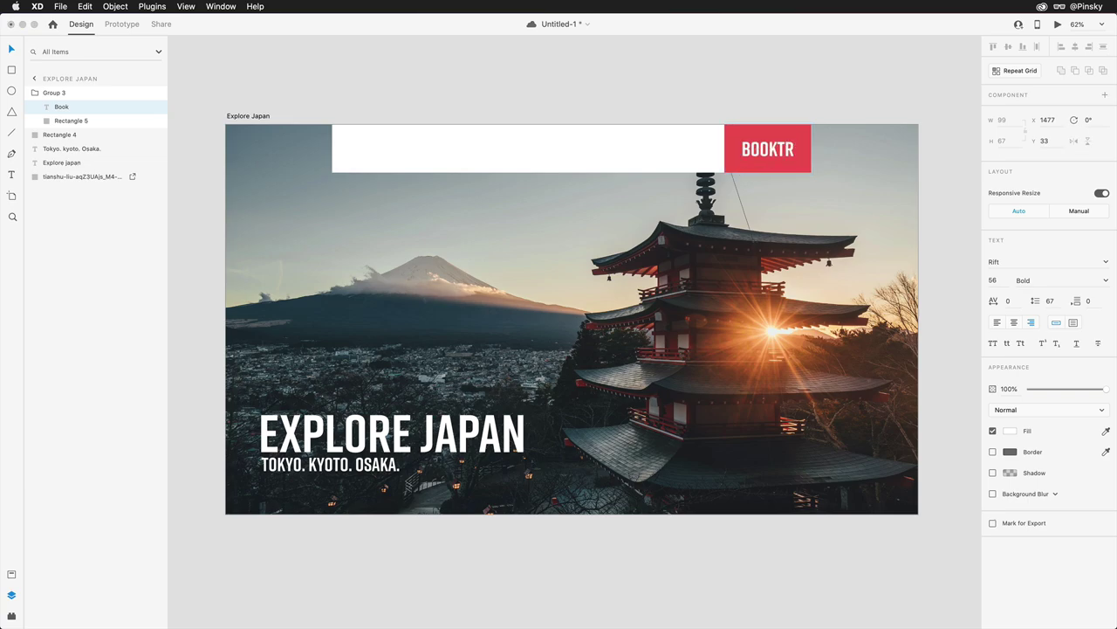
left_click(749, 149)
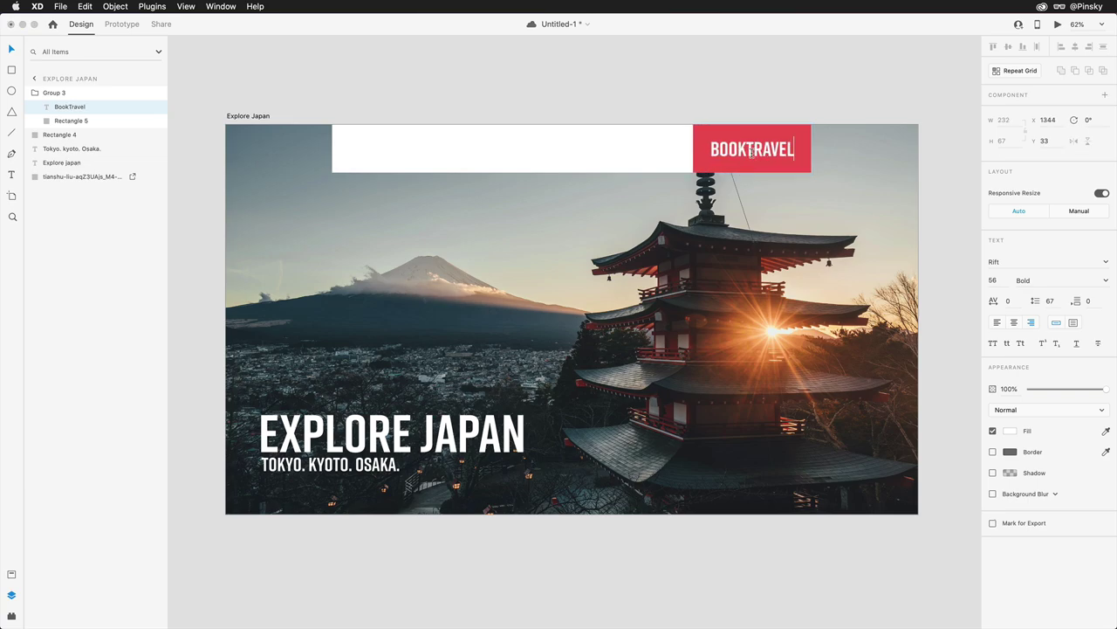
left_click(759, 97)
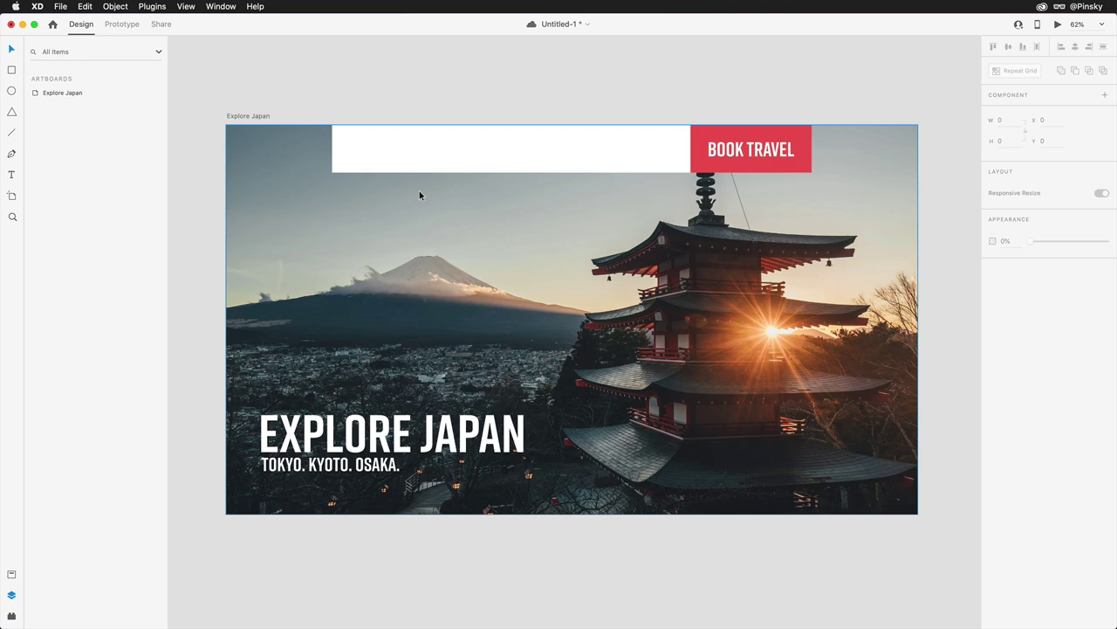
Add the text "日本" on the sky below the navigation bar's left end.
key("t")
left_click(345, 202)
type("日本")
key("Escape")
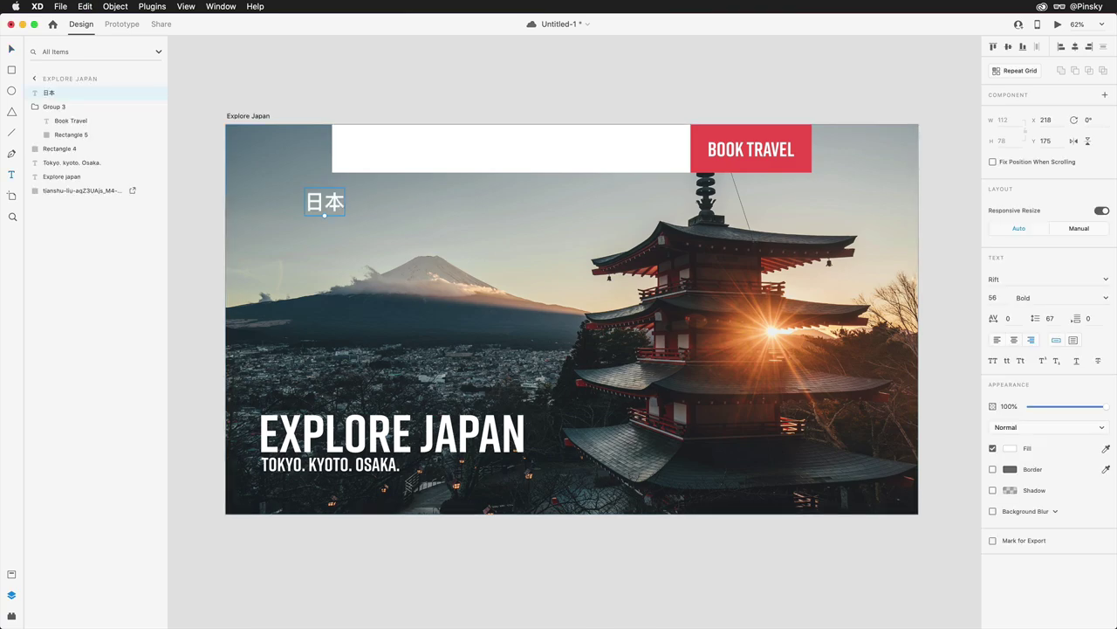
Colour the 日本 text with the dark blue sampled from the mountain and move it into the white bar.
key("i")
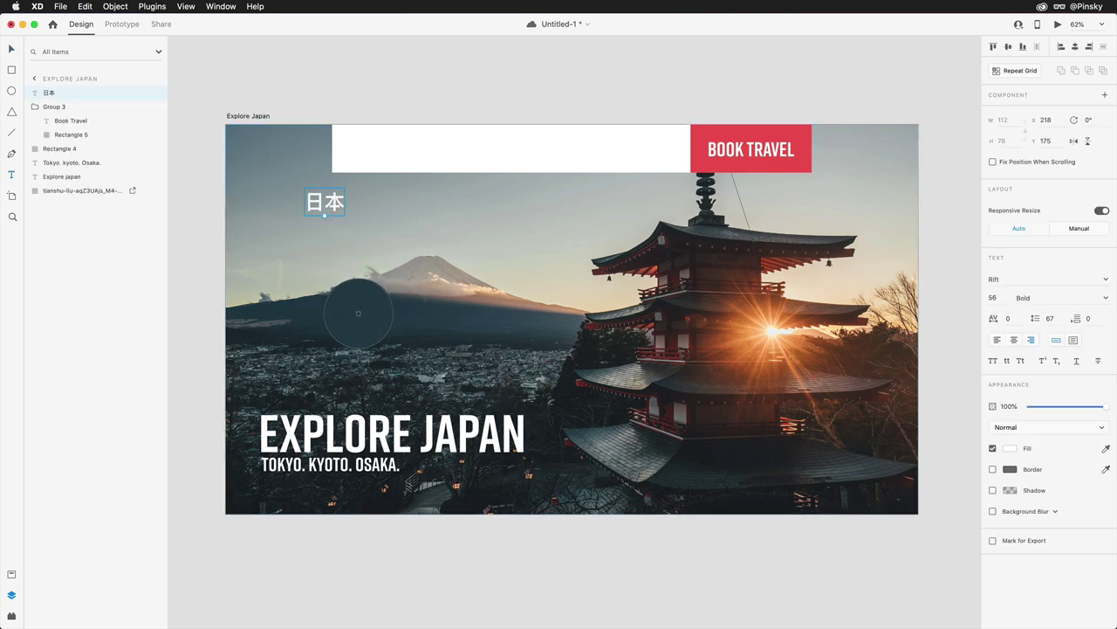
left_click(358, 310)
left_click_drag(345, 218, 446, 148)
Duplicate the 日本 text beside the original in the bar and change the copy to "Destinations" at size 38.
key("super+d")
double_click(444, 147)
type("DESTI")
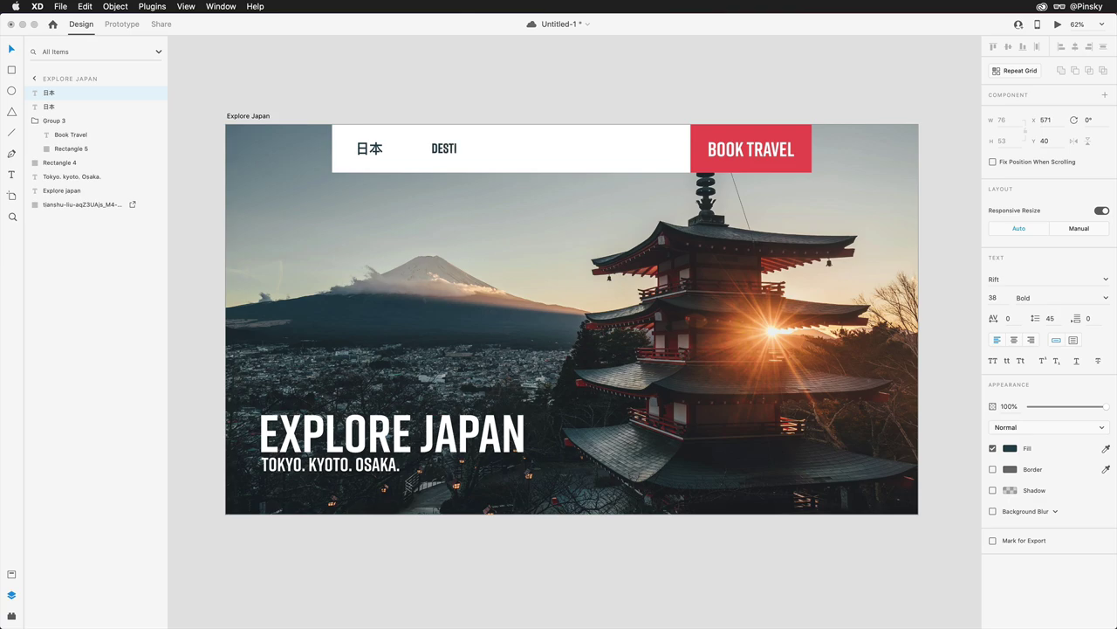
type("NATIONS")
key("Escape")
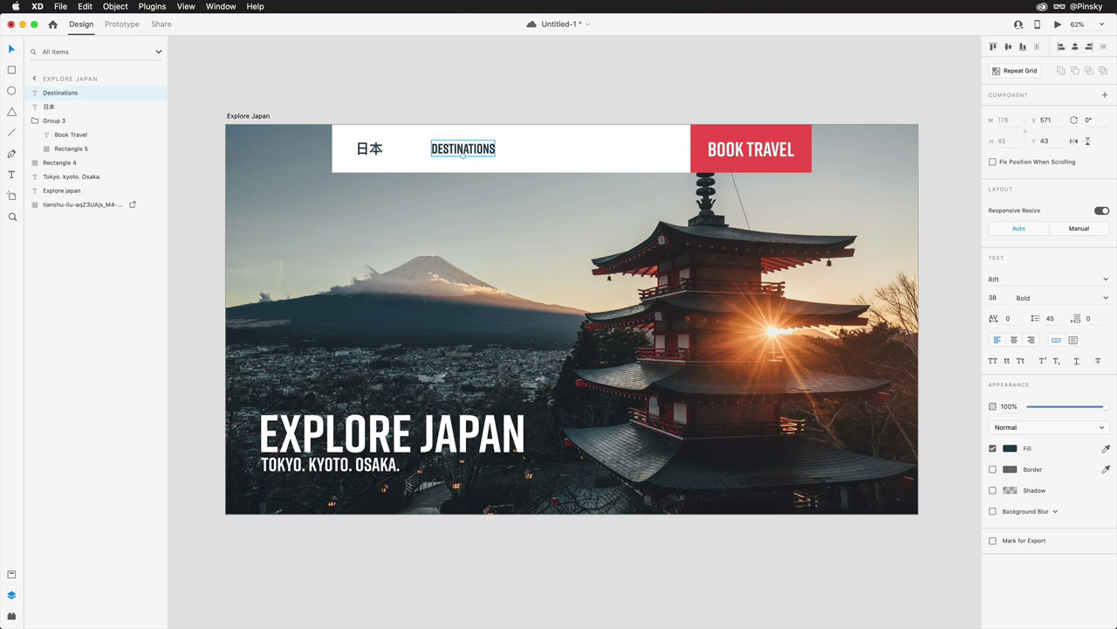
Set the "Destinations" text to Proxima Nova Condensed and reduce its size to 31.
left_click(1026, 279)
type("Proxima Nova Condensed")
key("Return")
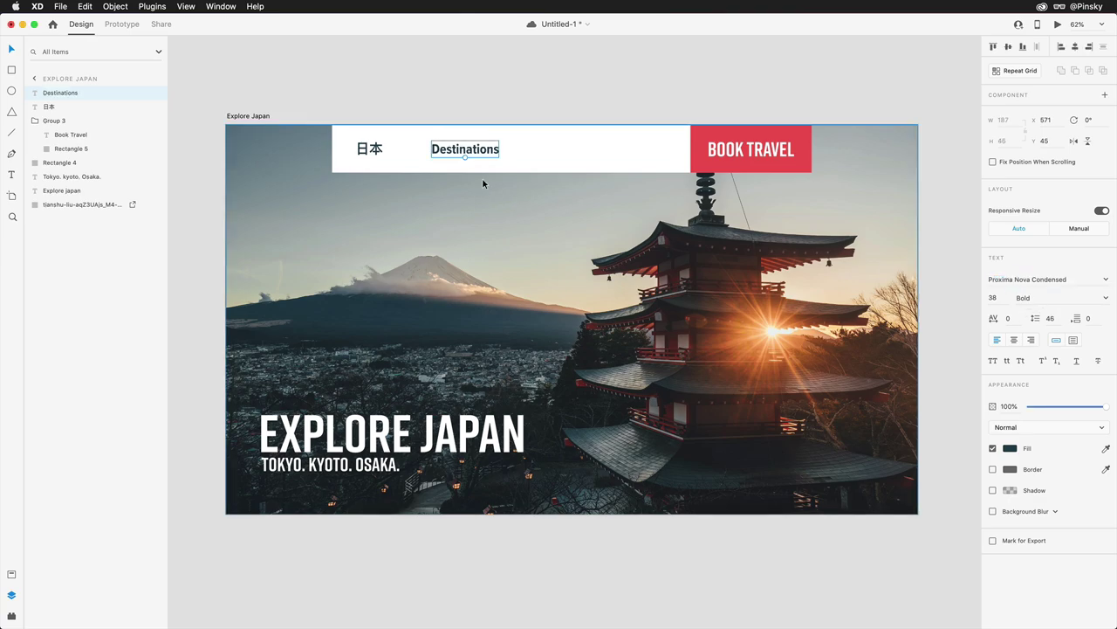
key("super+shift+comma")
key("super+shift+comma")
key("super+shift+comma")
key("super+shift+comma")
key("super+shift+comma")
key("super+shift+comma")
key("super+shift+comma")
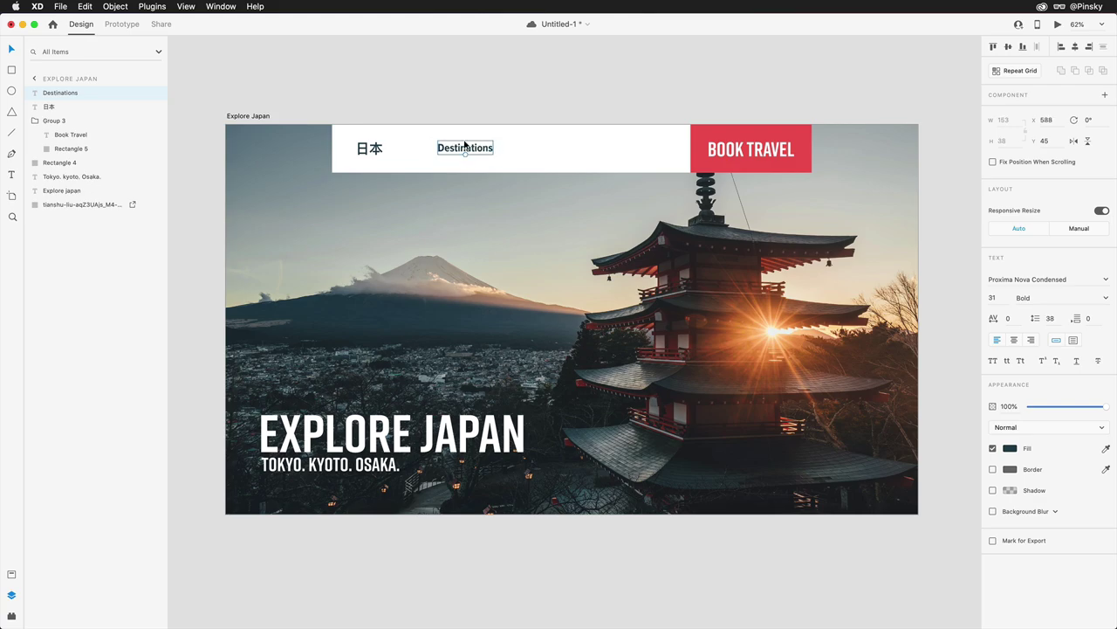
Duplicate "Destinations" along the bar and change the copies to "Plan", "Hotels" and "Offers".
left_click_drag(464, 144, 647, 152)
double_click(499, 148)
type("Plan")
double_click(530, 149)
type("Hotels")
double_click(632, 148)
type("Offers")
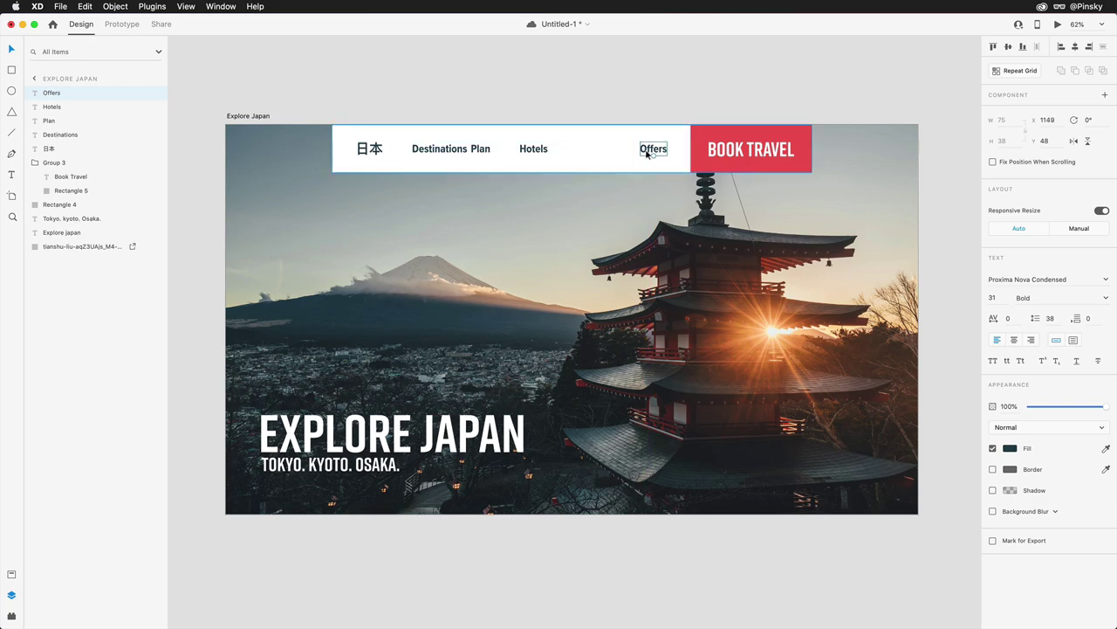
Distribute 日本, Destinations, Plan, Hotels and Offers evenly in the horizontal direction.
left_click(534, 148, "shift")
left_click(480, 148, "shift")
left_click(439, 148, "shift")
left_click(369, 149, "shift")
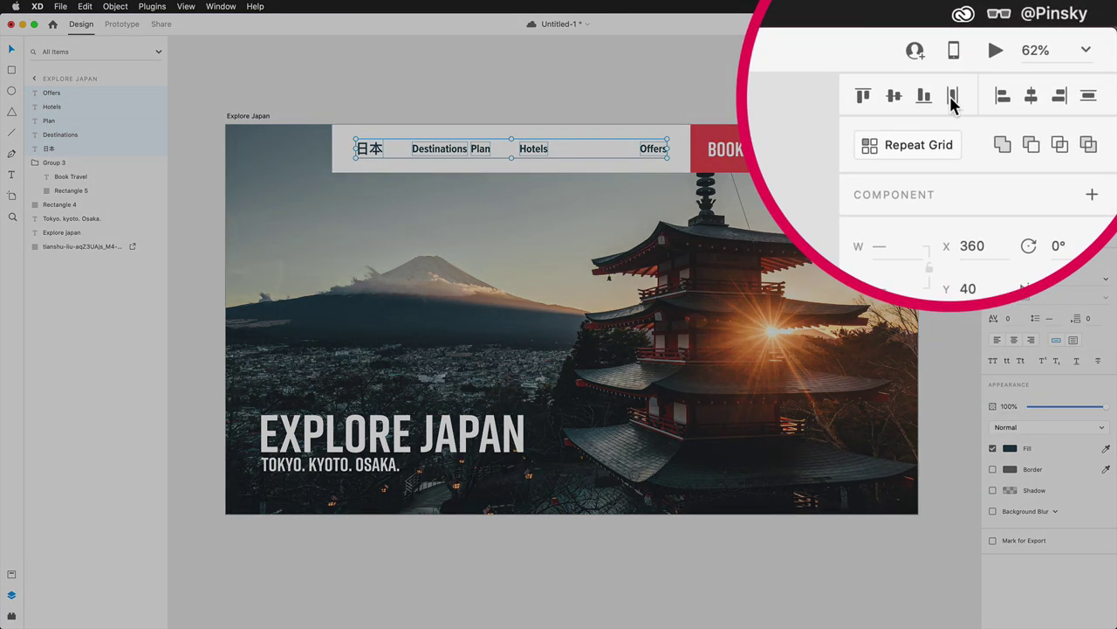
left_click(1037, 48)
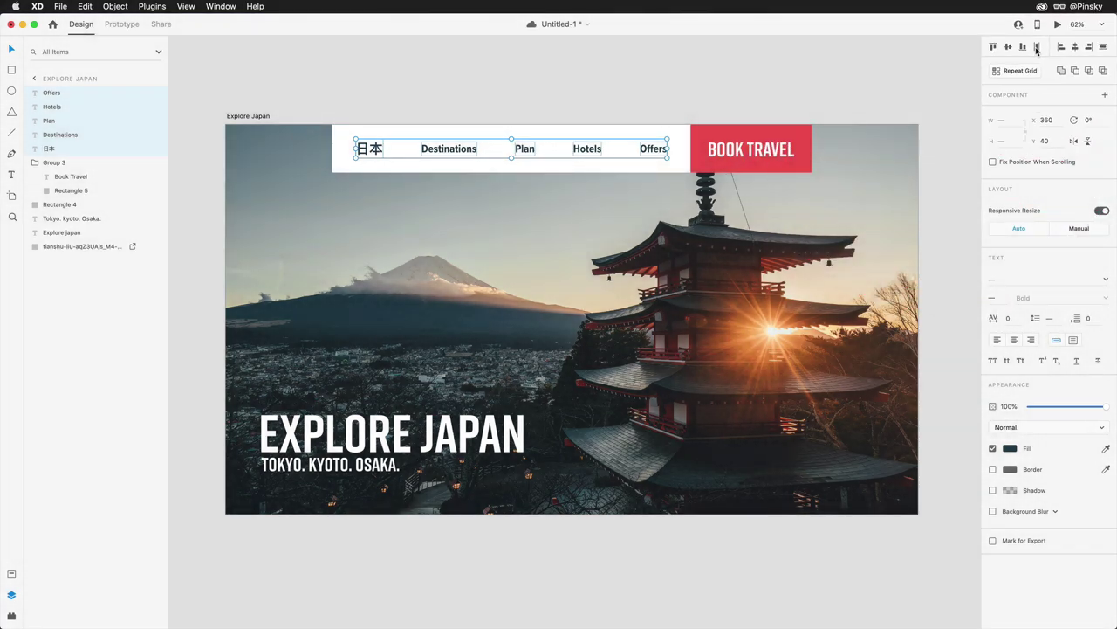
Apply a background blur to the white navigation bar with amount 50 and brightness 40.
left_click(681, 147)
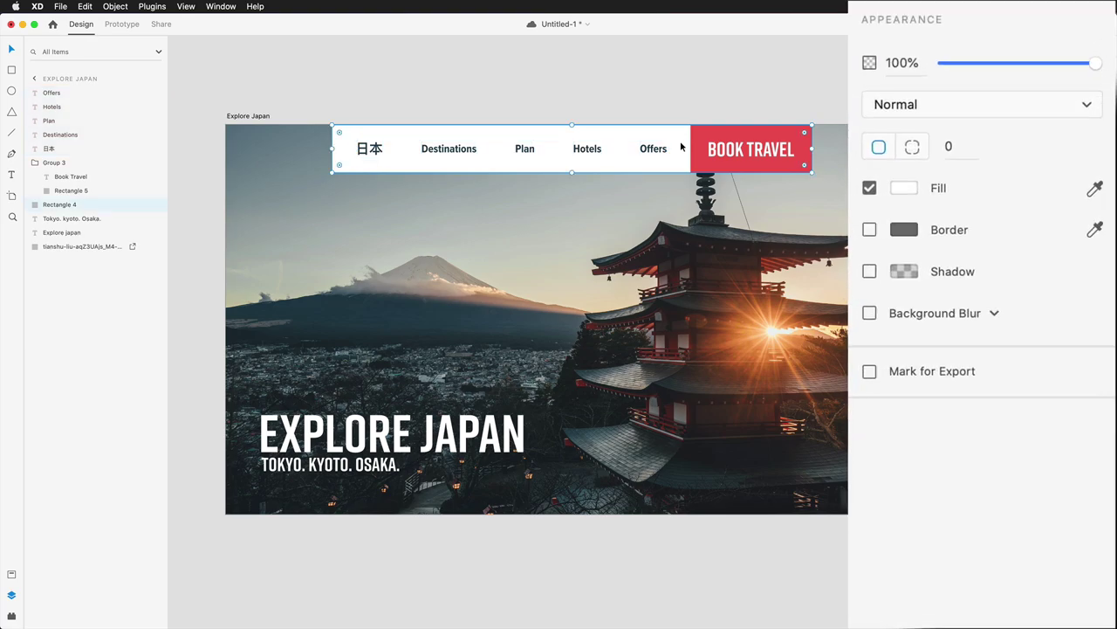
left_click(870, 313)
left_click_drag(1045, 346, 1103, 347)
left_click_drag(1046, 395, 1100, 445)
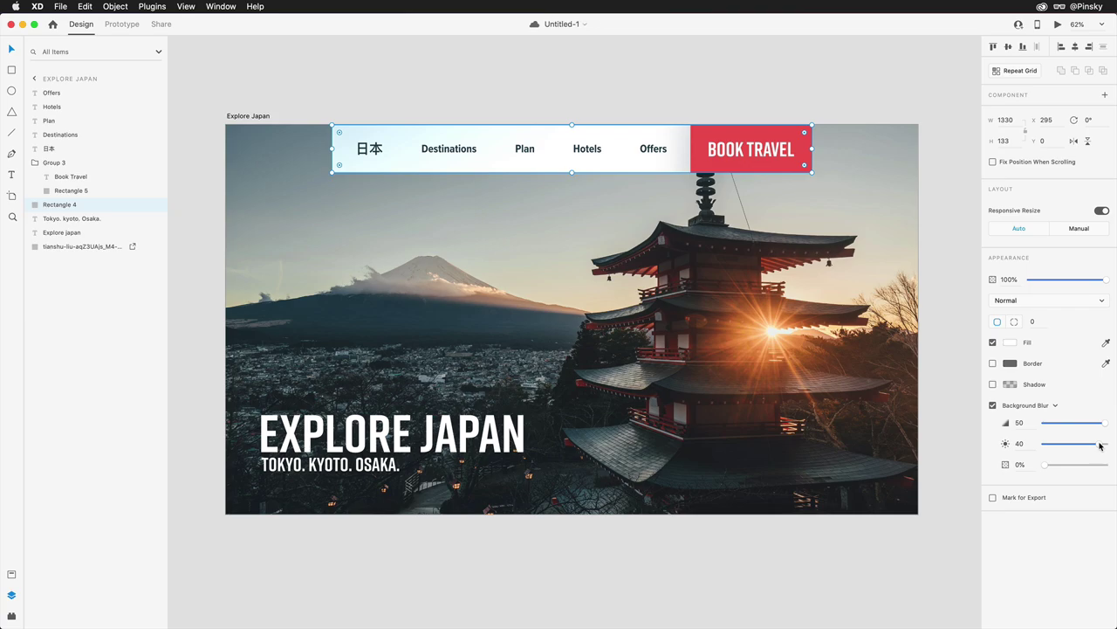
Rename the group holding the Book Travel text and its red rectangle as "Book".
double_click(53, 163)
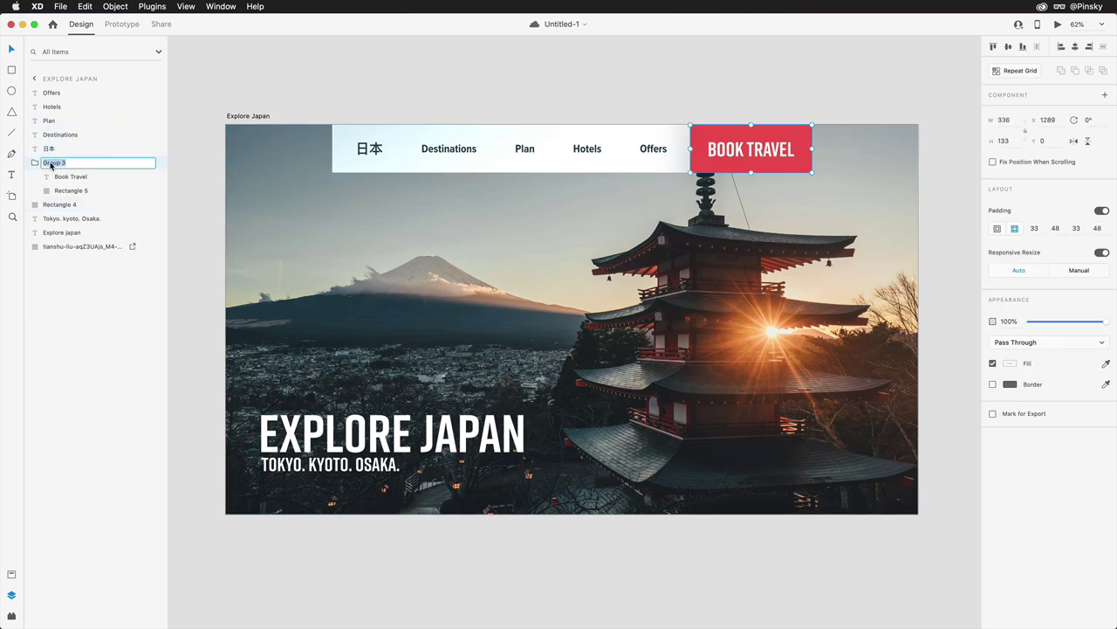
type("Book")
key("Return")
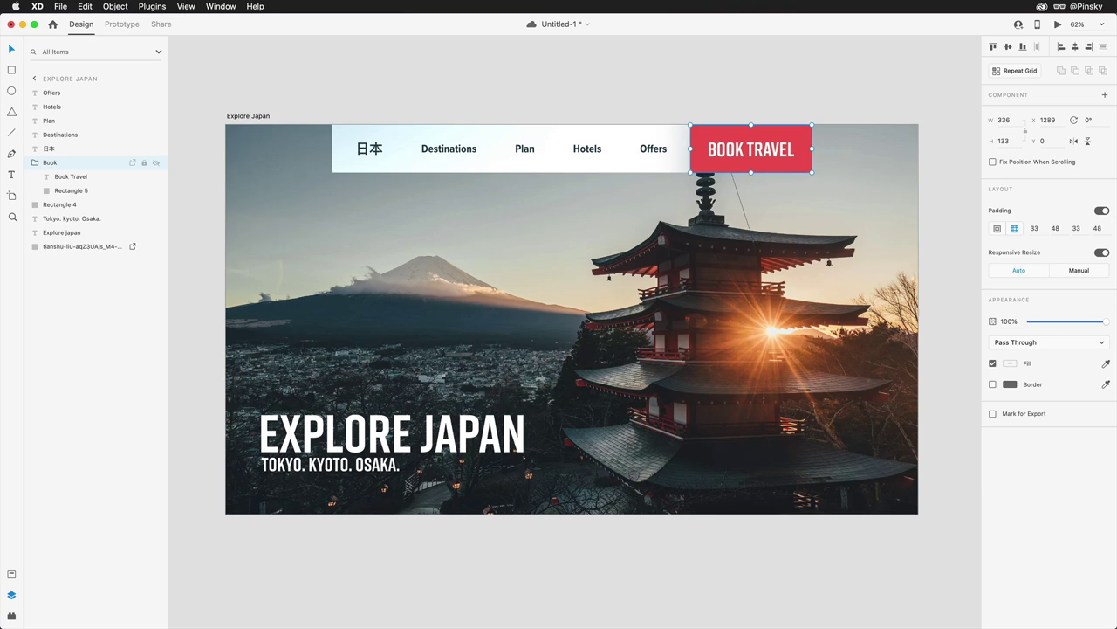
Group the white bar, menu items and Book group as "Navigation" and save the document.
left_click(55, 205)
left_click(50, 92, "shift")
key("super+g")
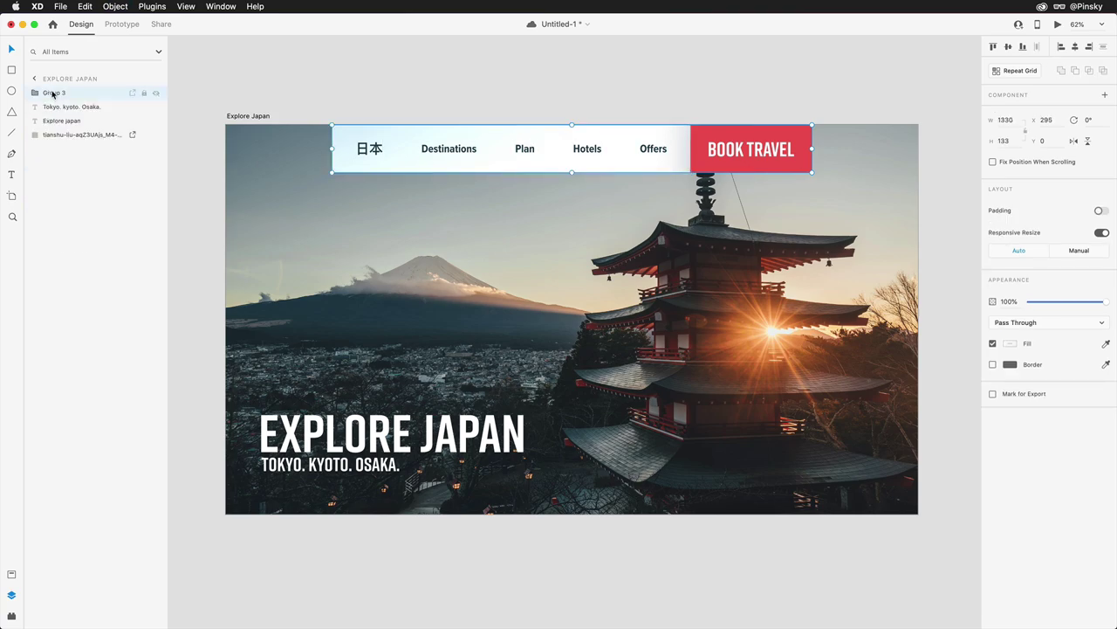
double_click(52, 93)
type("Nav")
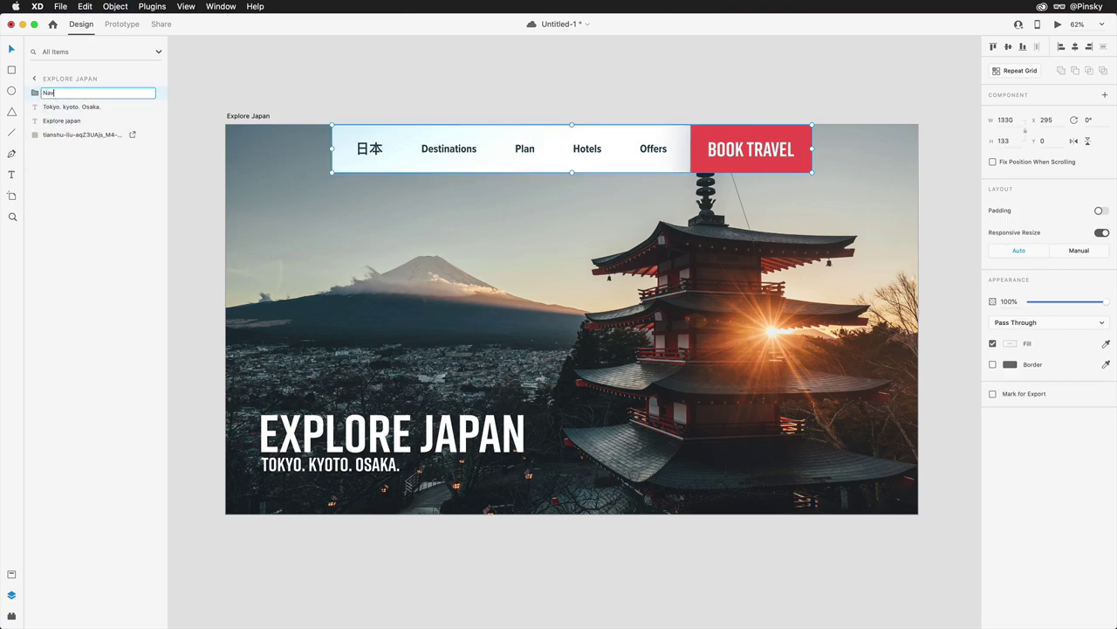
type("igation")
key("Return")
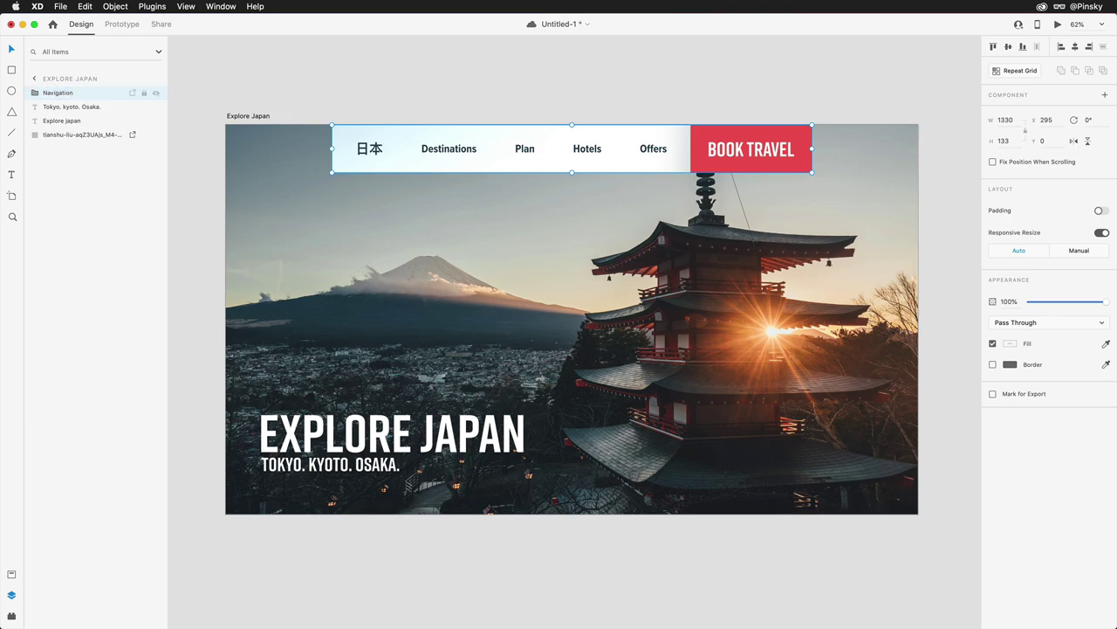
left_click(312, 83)
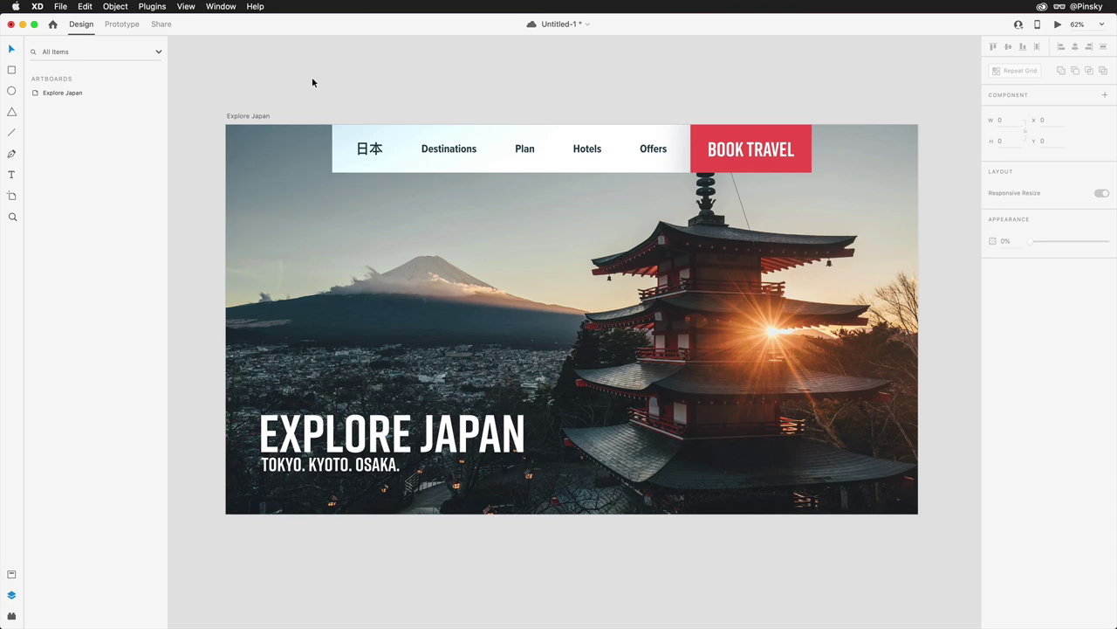
key("super+s")
Draw a 128 by 128 borderless square in the photo's lower-right corner with background blur 30 and brightness 8.
key("r")
left_click_drag(908, 455, 861, 501)
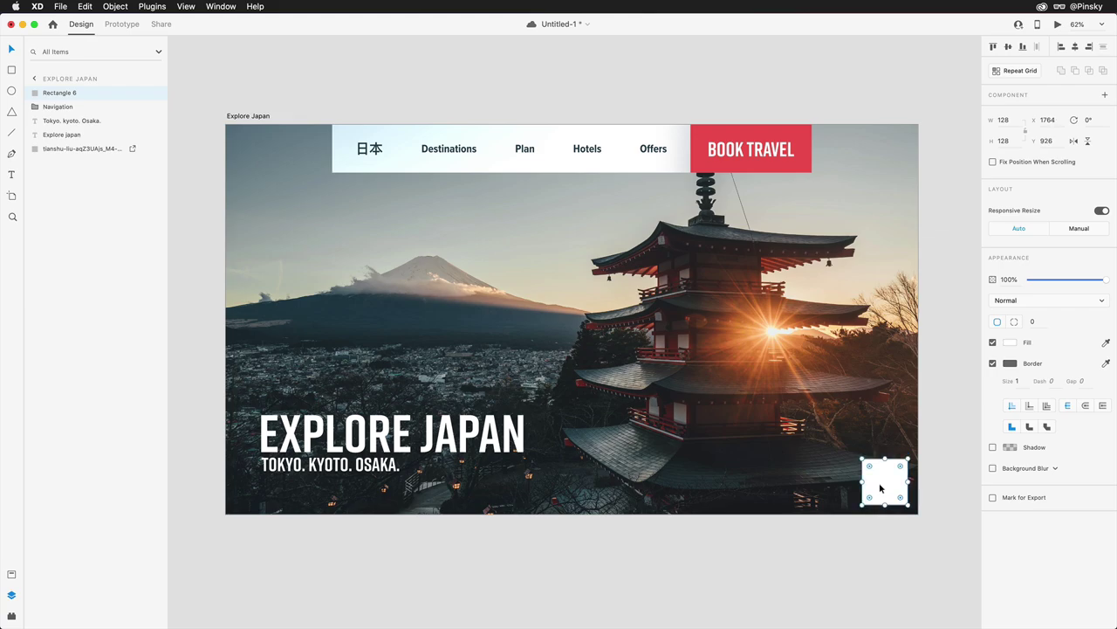
left_click(992, 468)
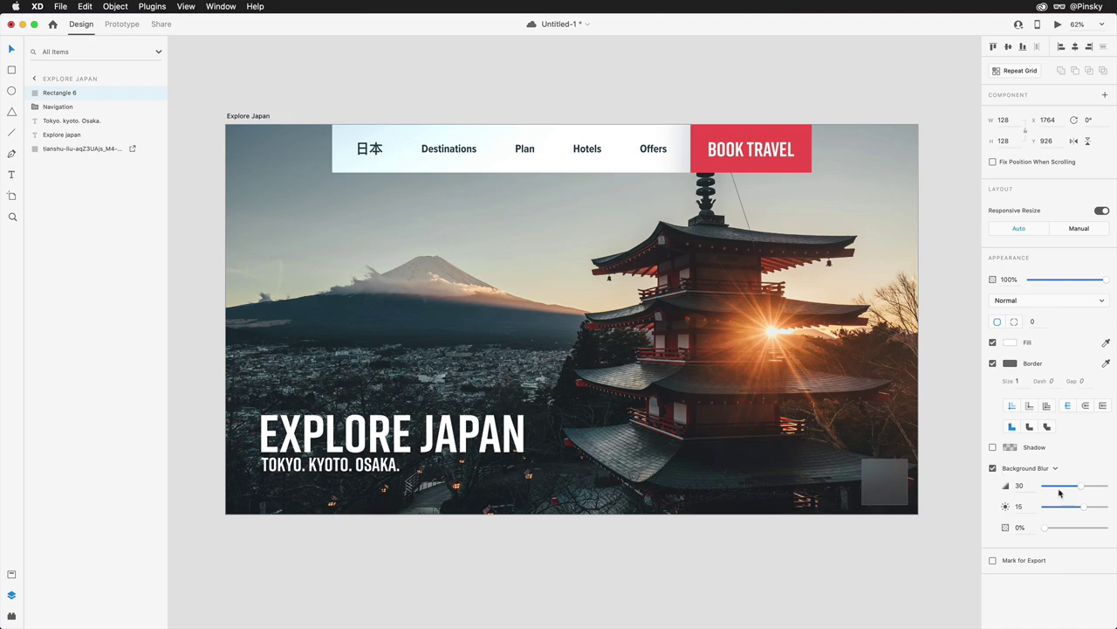
left_click_drag(1084, 507, 1082, 510)
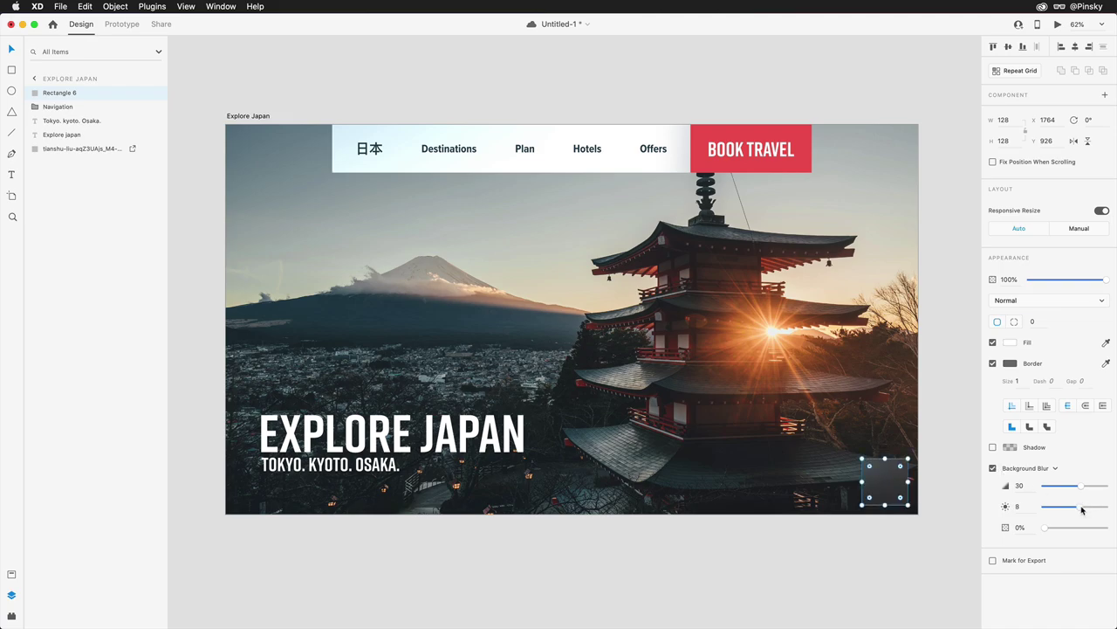
left_click(992, 363)
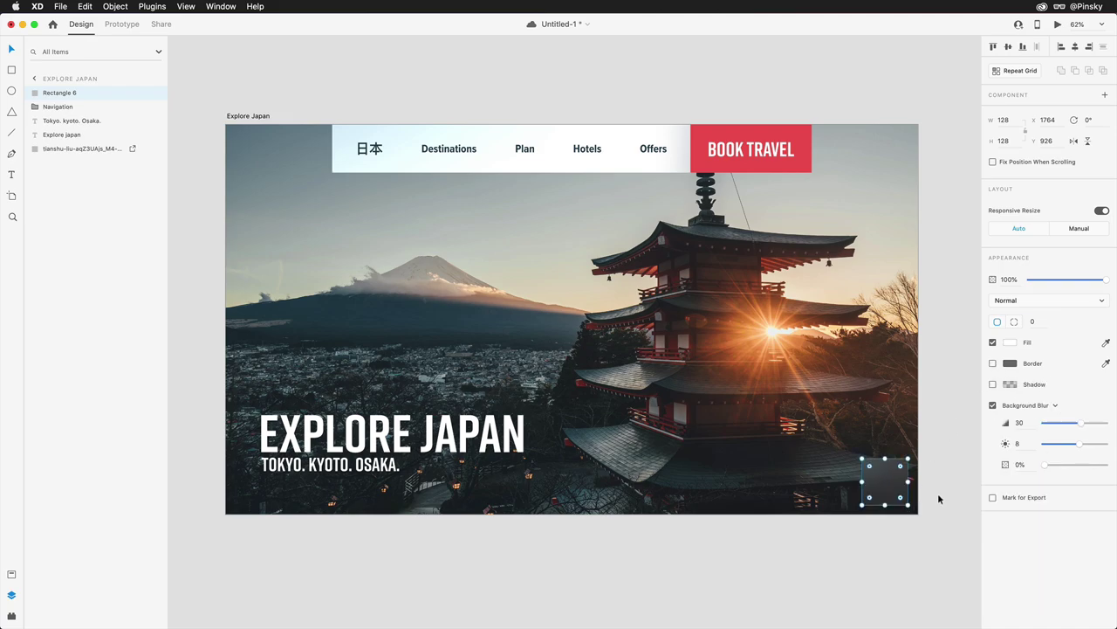
Insert the keyboard-arrow-right icon from the Icons 4 Design plugin beside the blurred square.
scroll(946, 490, "up", 5)
scroll(946, 489, "left", 2)
scroll(946, 490, "down", 1)
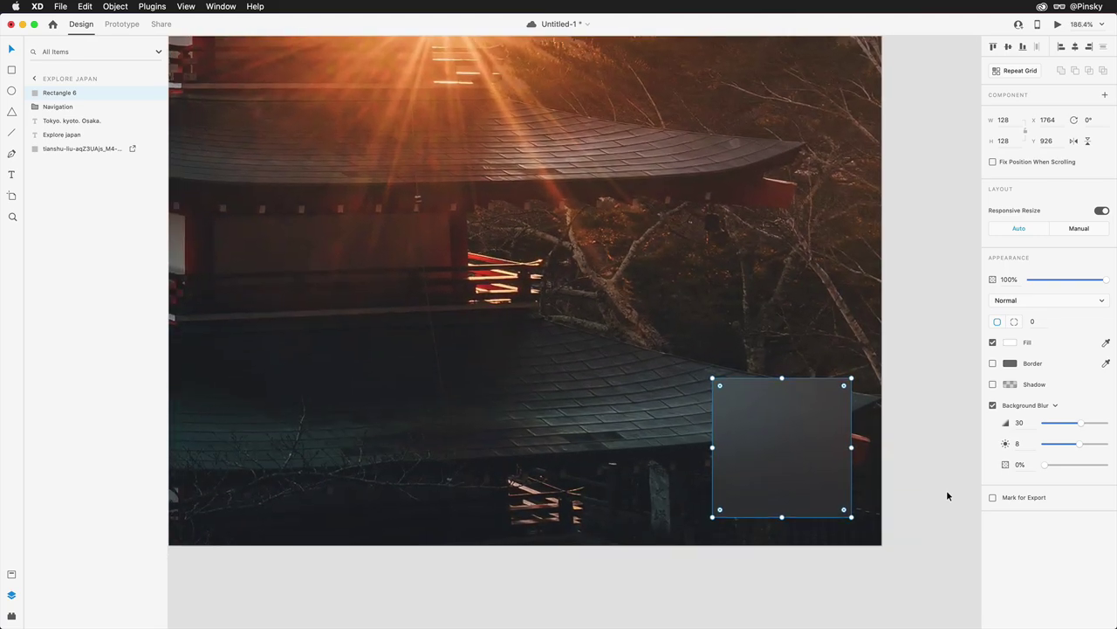
left_click(12, 615)
scroll(85, 520, "down", 15)
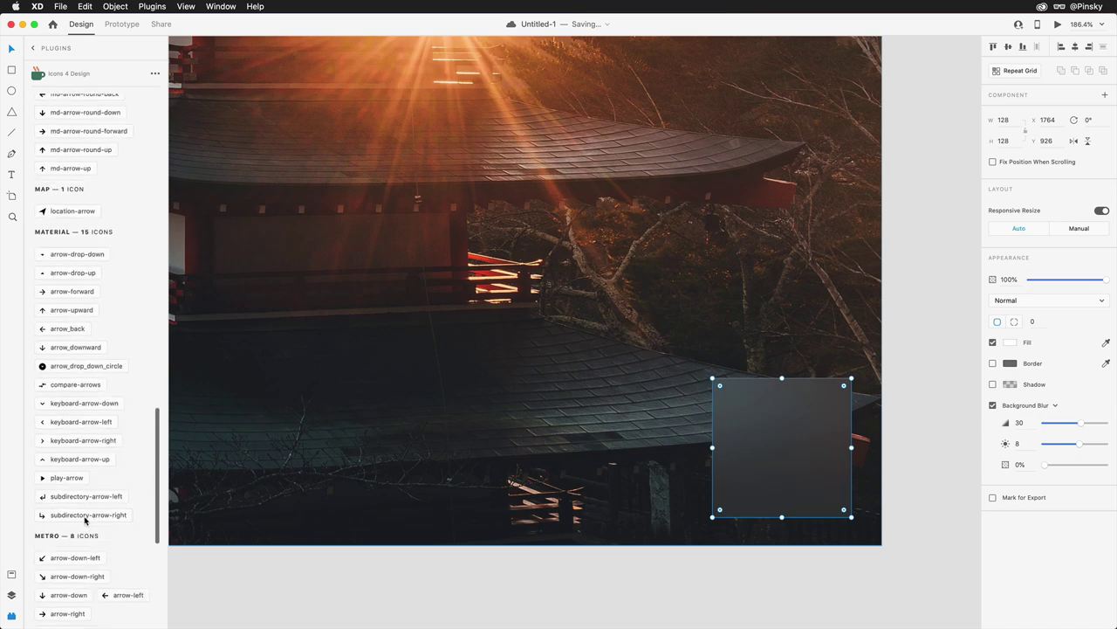
left_click_drag(73, 203, 864, 434)
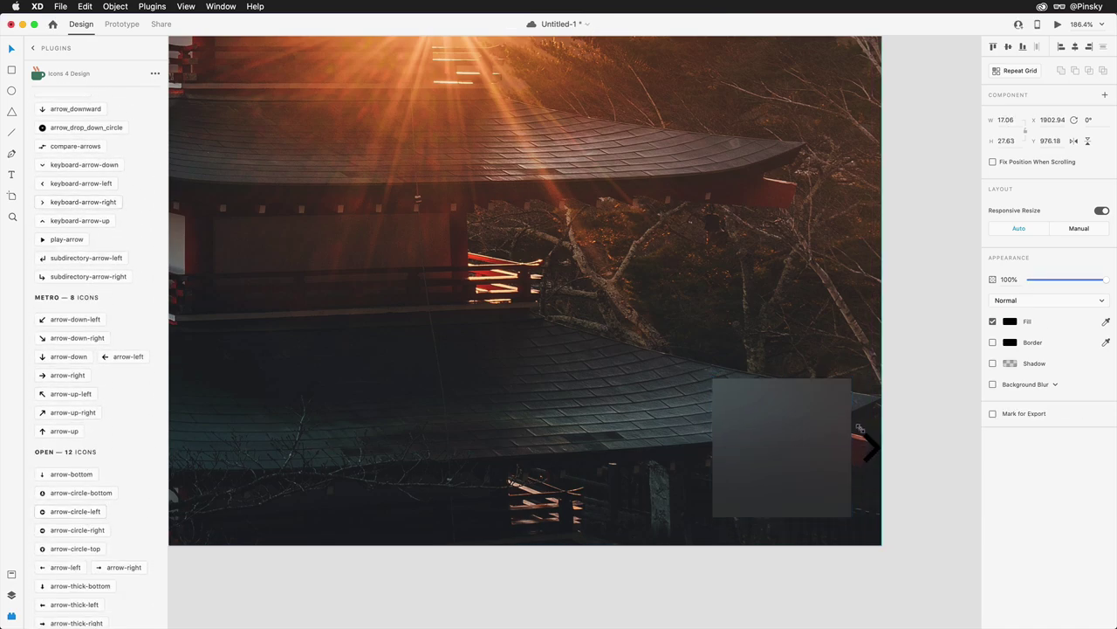
Place the arrow icon in the middle of the blurred square, enlarged to about 29 by 48, and fill it white.
left_click_drag(865, 436, 777, 438)
left_click(1009, 322)
left_click_drag(944, 311, 868, 246)
left_click(1046, 495)
Turn the photo, blurred square and arrow into one component and send it to the back.
scroll(722, 369, "down", 5)
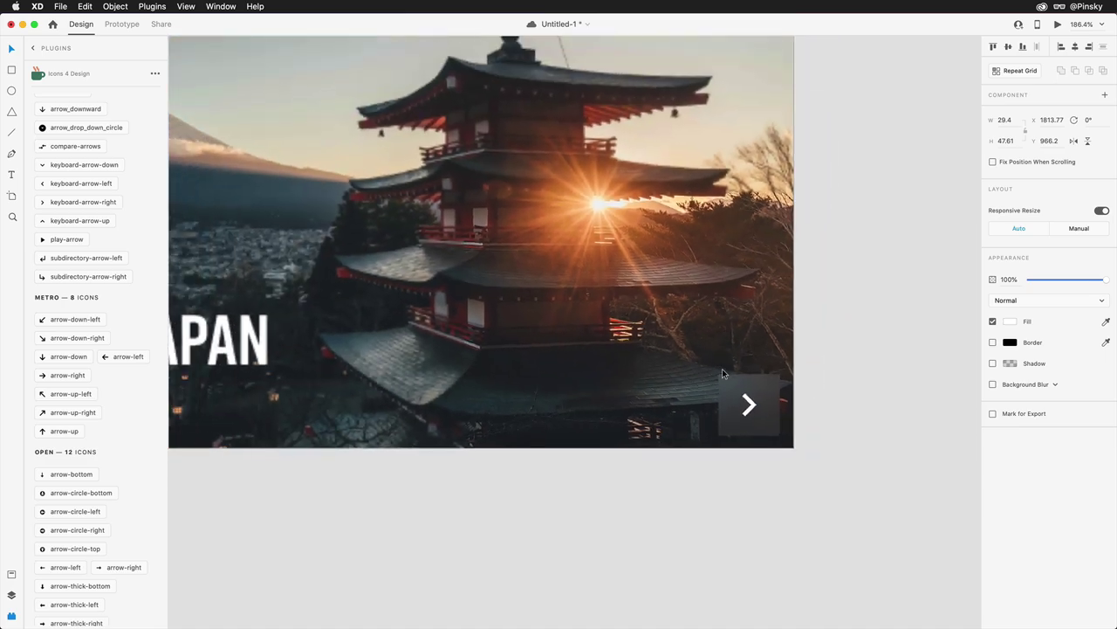
scroll(722, 369, "left", 2)
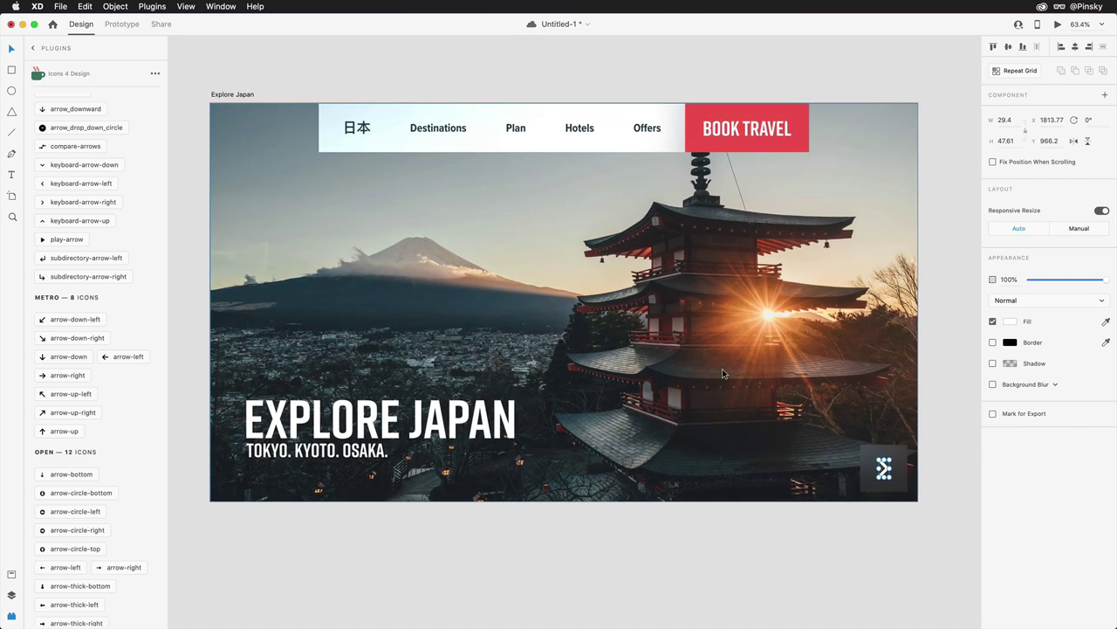
left_click_drag(933, 511, 813, 419)
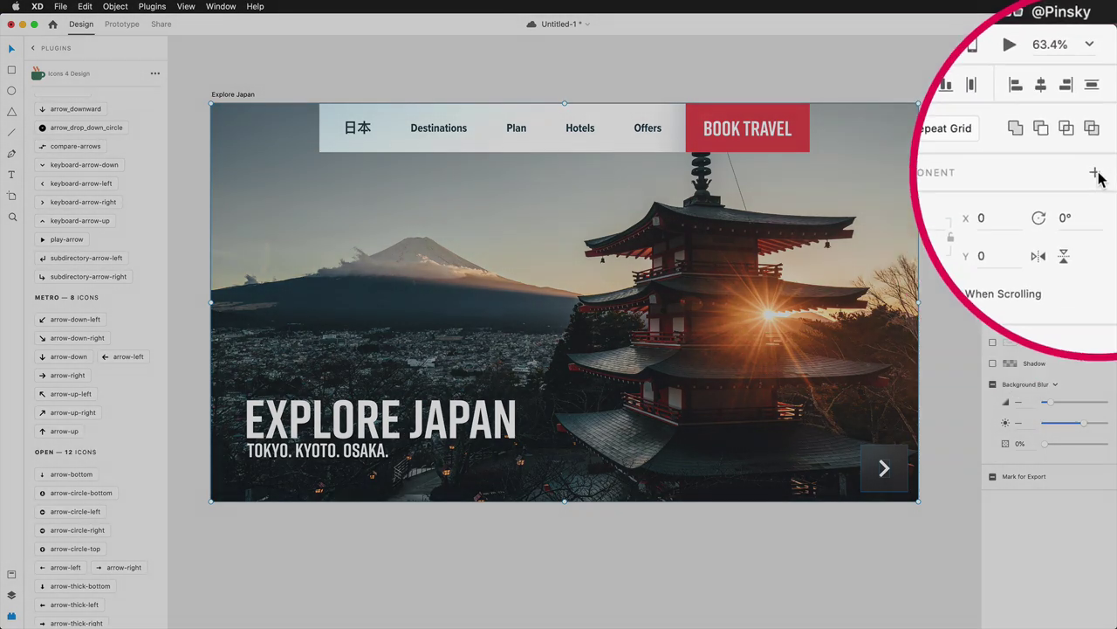
left_click(1105, 96)
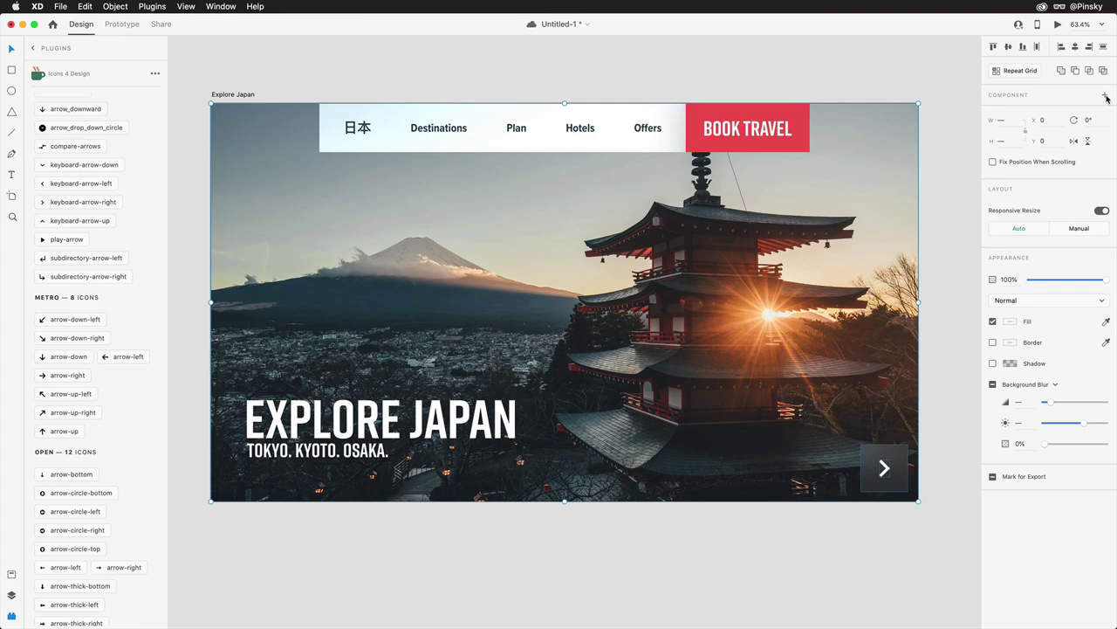
right_click(844, 256)
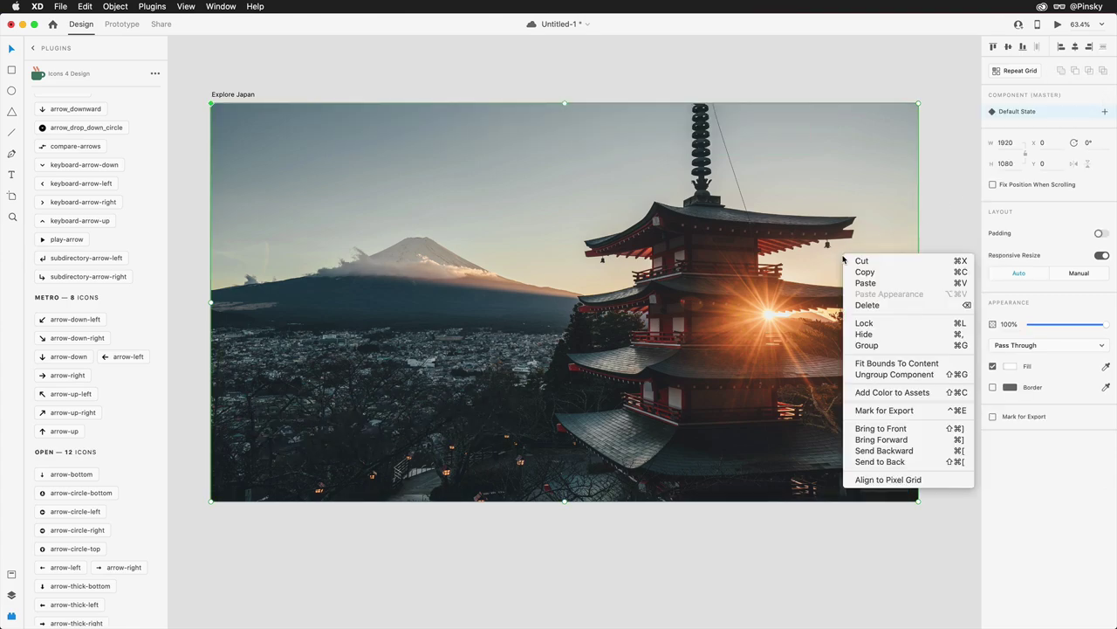
left_click(911, 462)
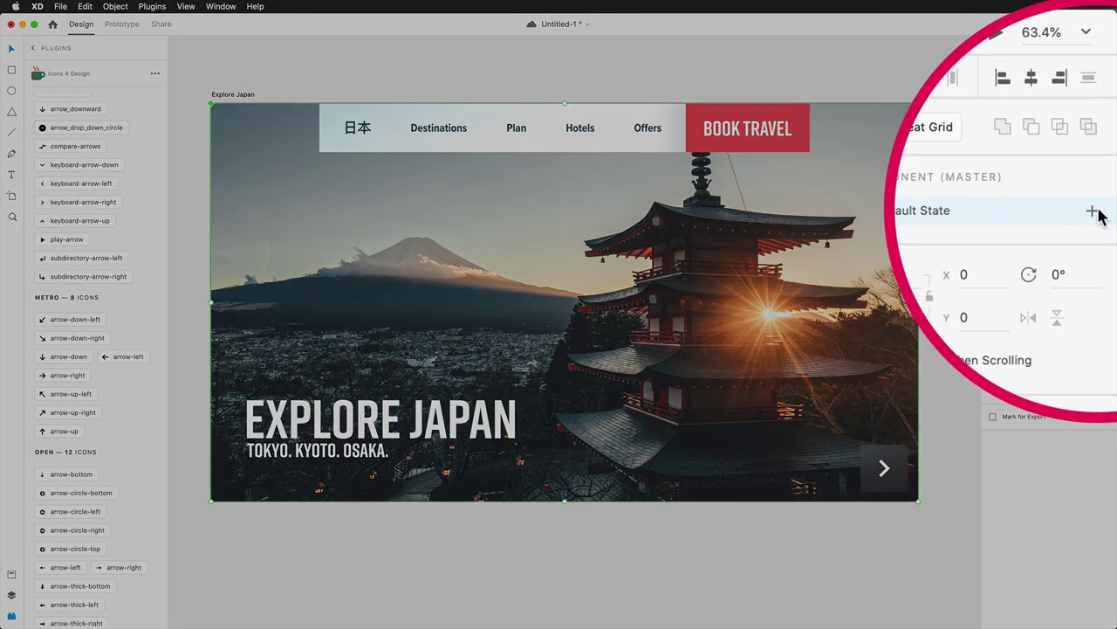
Add a new state named "Image 2" to the photo component.
left_click(1102, 111)
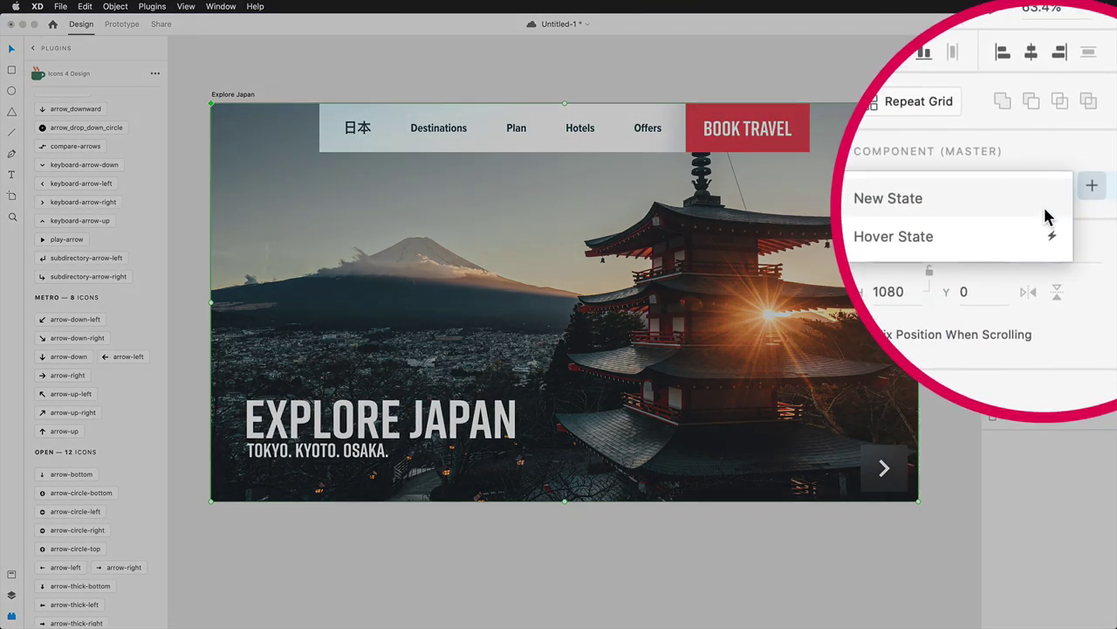
left_click(1009, 217)
type("Image 2")
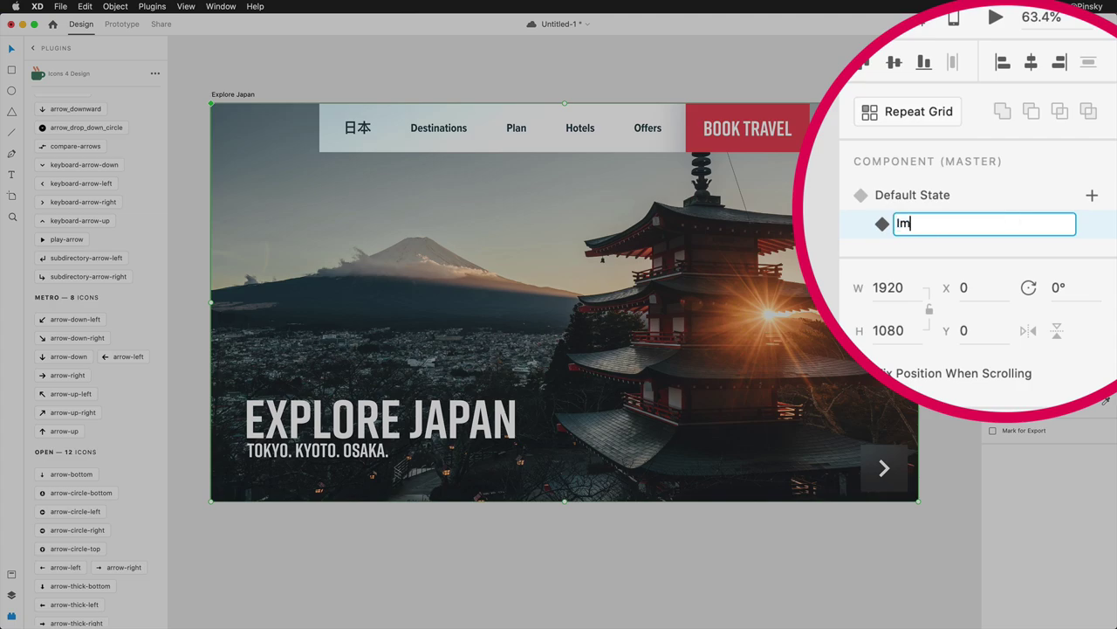
key("Return")
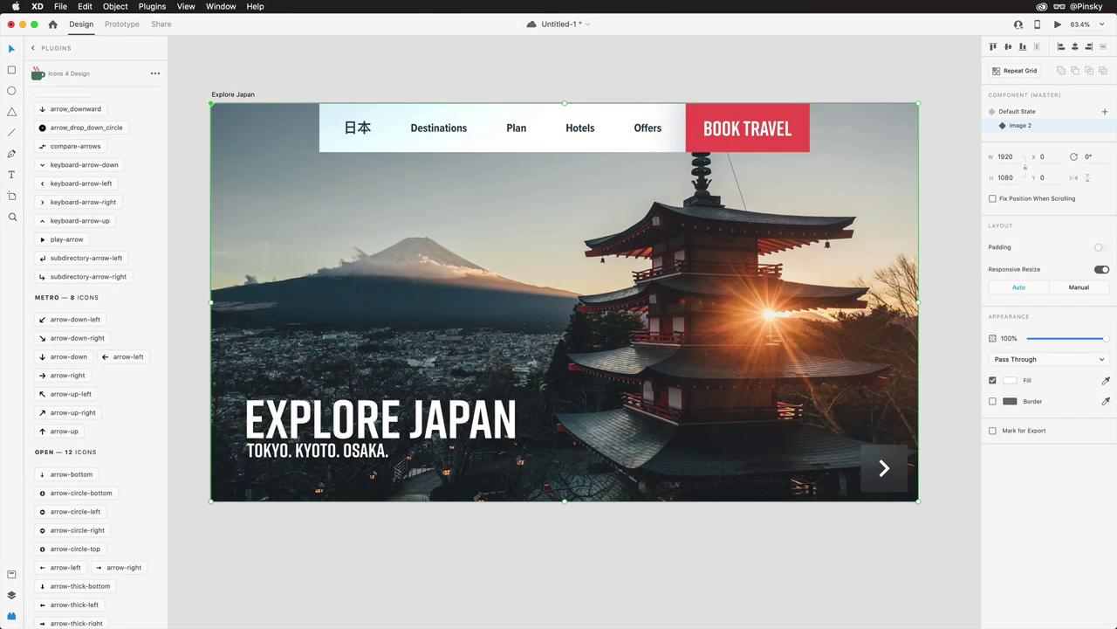
Replace the photo in the Image 2 state with AdobeStock_276810658.jpeg from the Japan folder in Finder.
double_click(833, 260)
key("super+Tab")
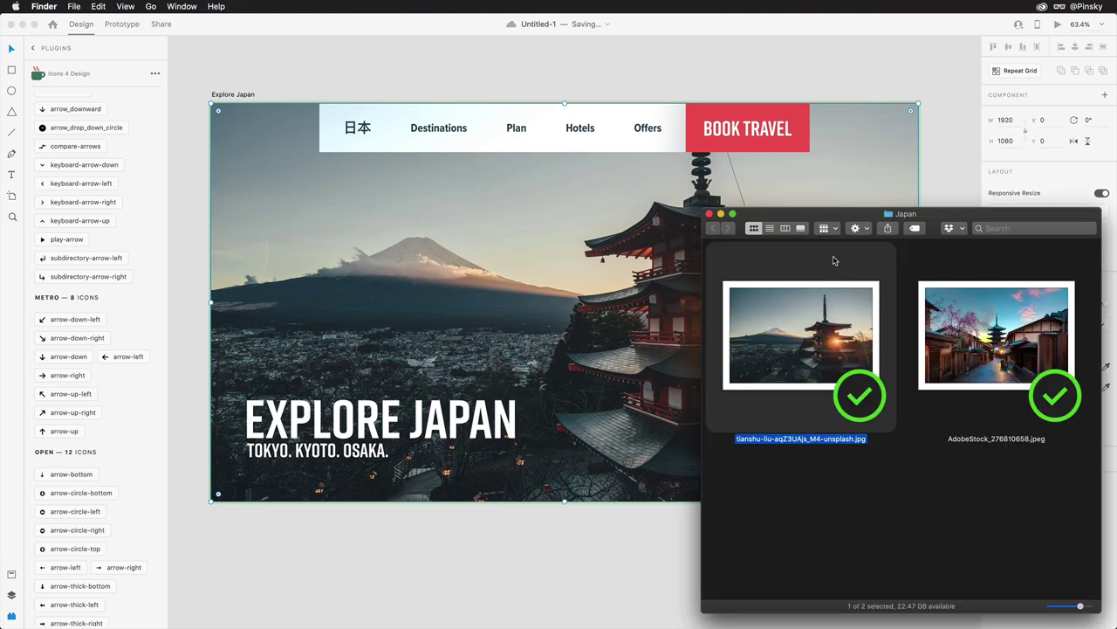
left_click_drag(1006, 319, 598, 285)
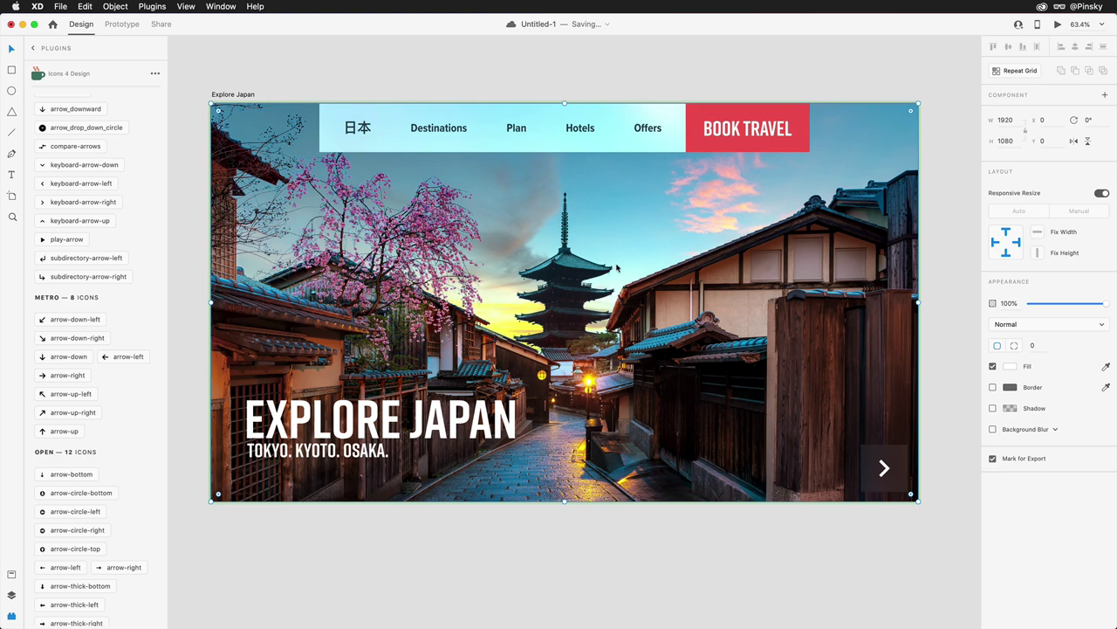
Raise the background blur brightness of the white navigation bar.
left_click(671, 145)
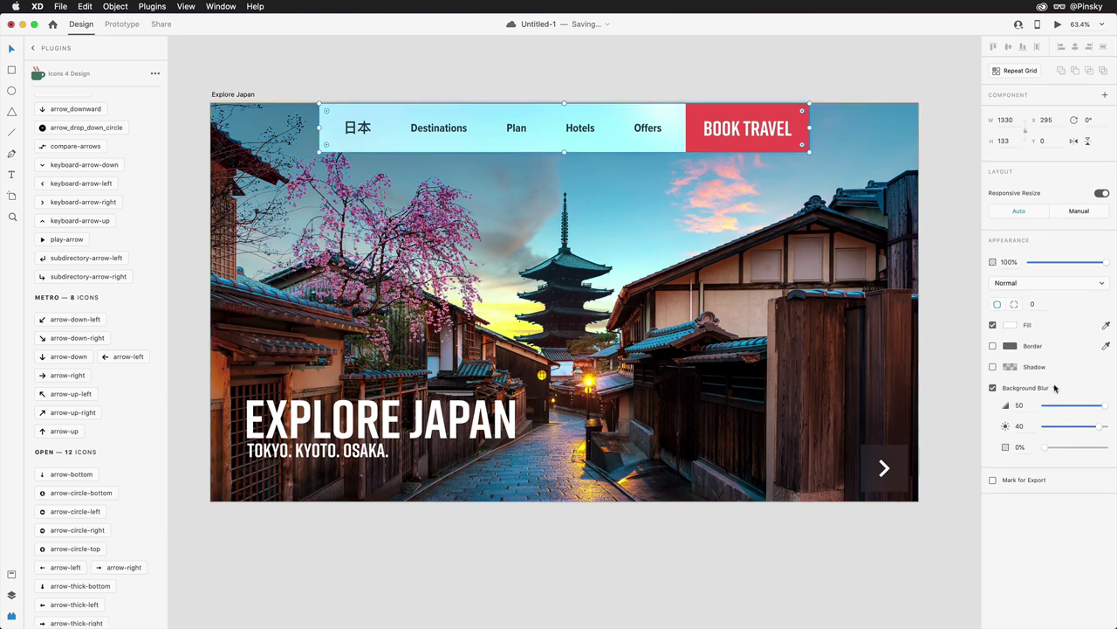
left_click_drag(1100, 429, 1114, 426)
key("Escape")
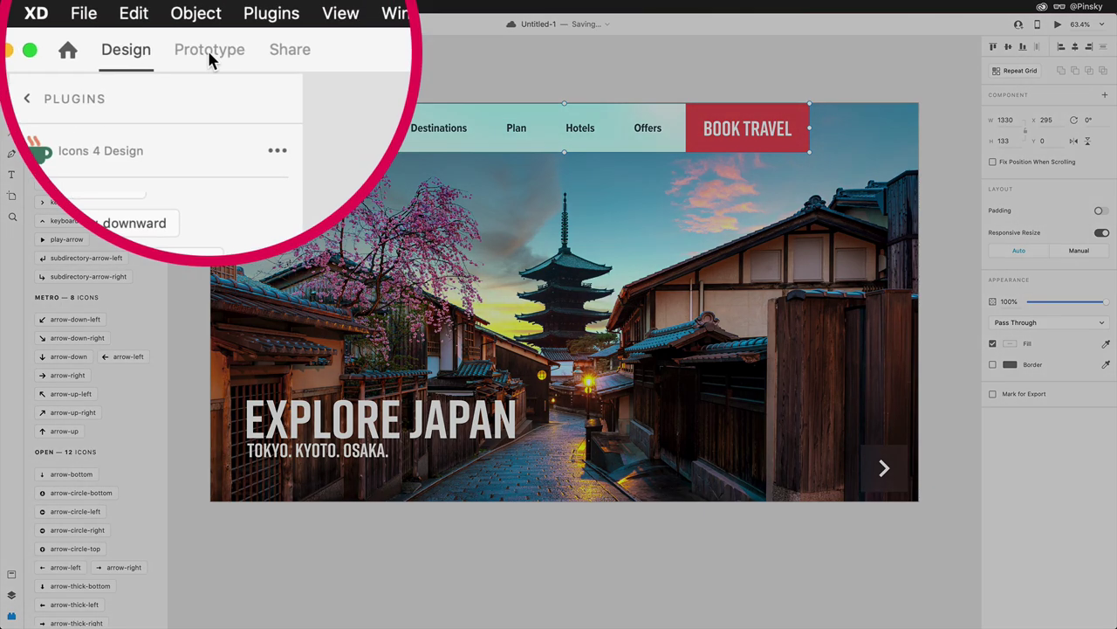
In Prototype mode, link the arrow square of Image 2 to Default State with a Tap-triggered Transition.
left_click(121, 25)
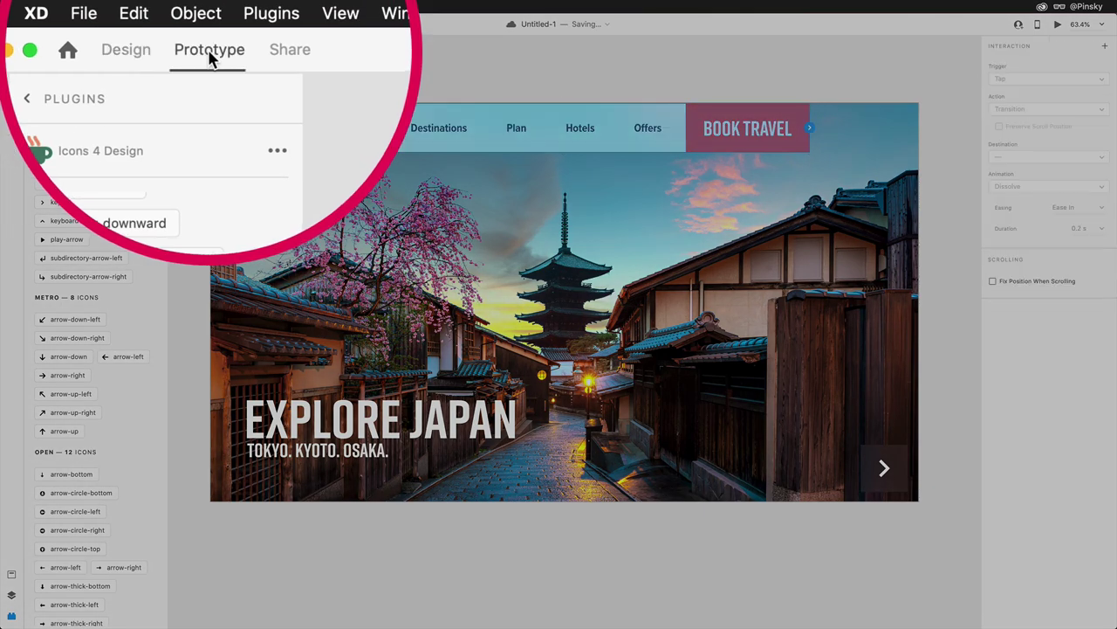
left_click(897, 464)
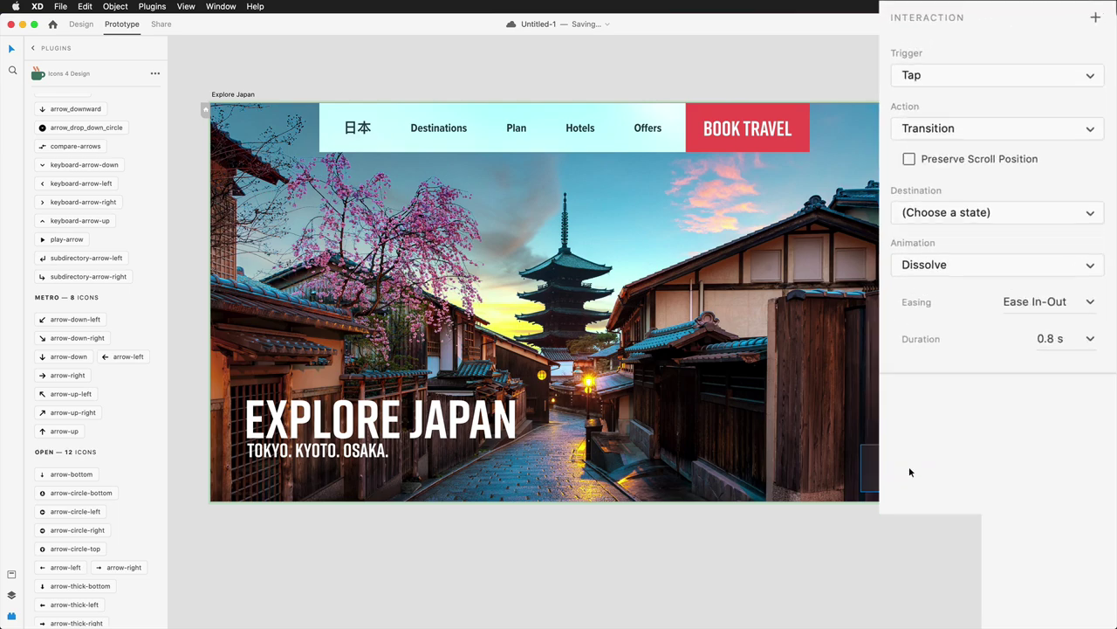
left_click(1035, 157)
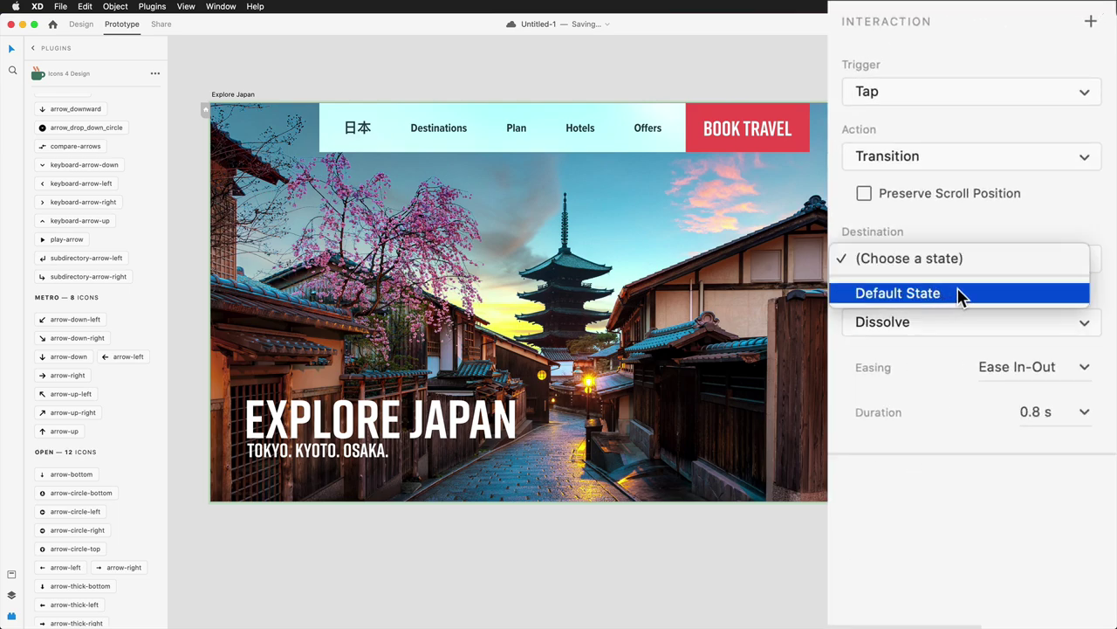
left_click(960, 295)
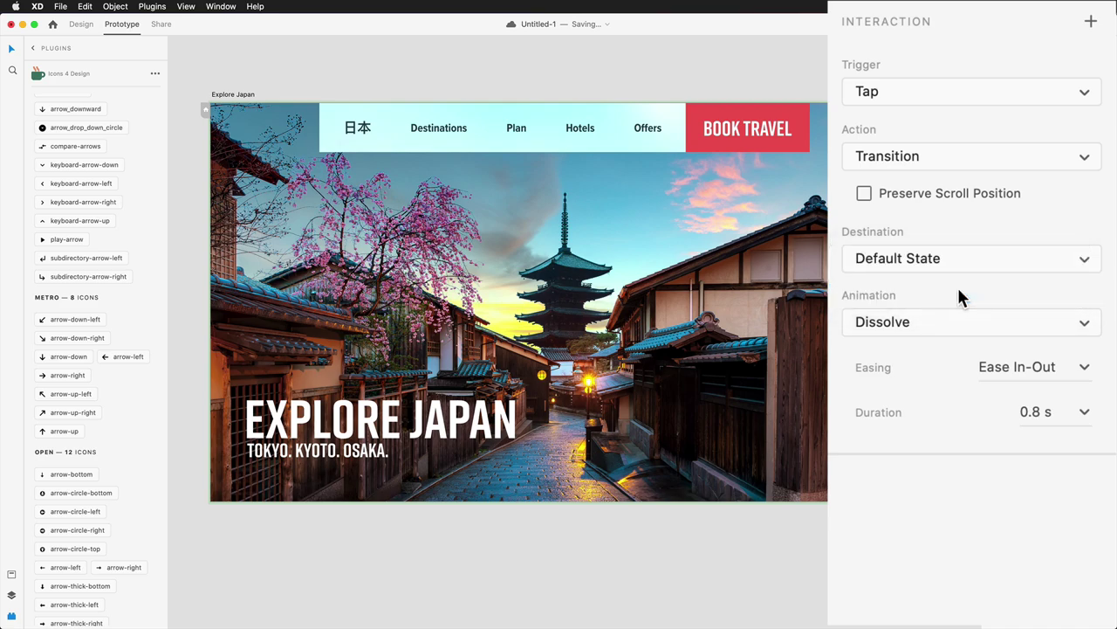
Check the interaction's action, animation and duration options, keeping Transition, Dissolve and 0.8 s.
left_click(921, 155)
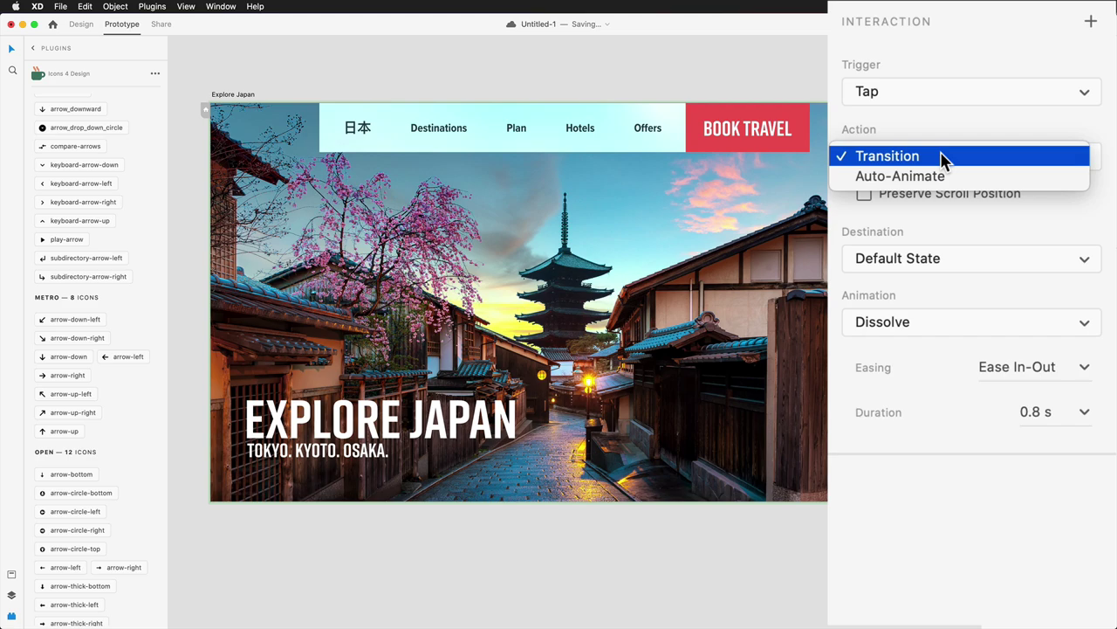
left_click(943, 157)
left_click(927, 321)
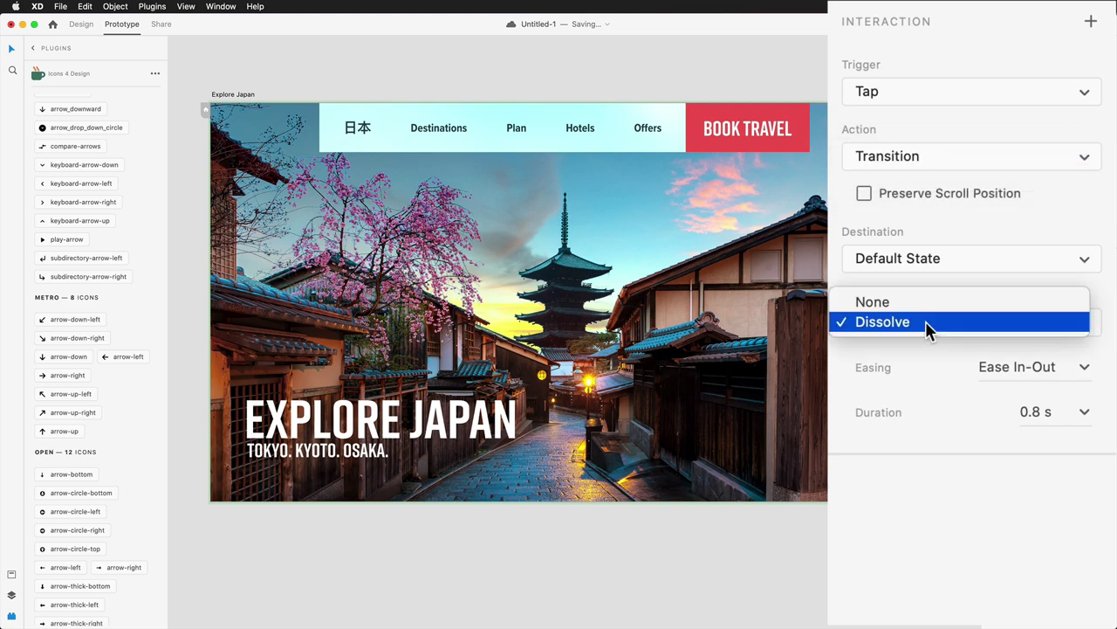
left_click(929, 322)
left_click(1085, 414)
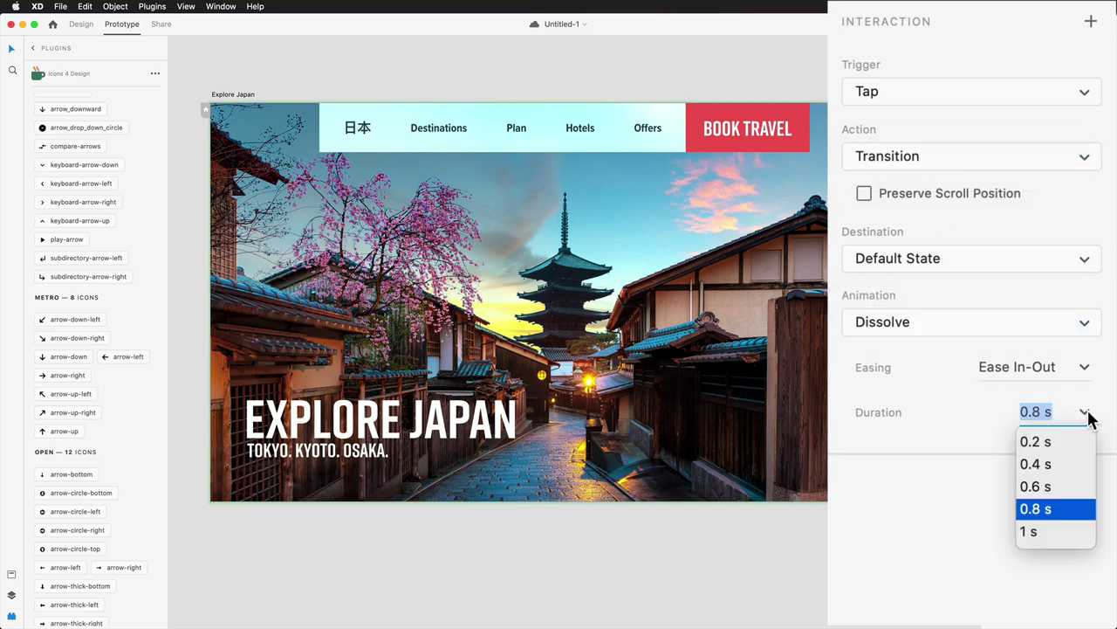
left_click(1083, 277)
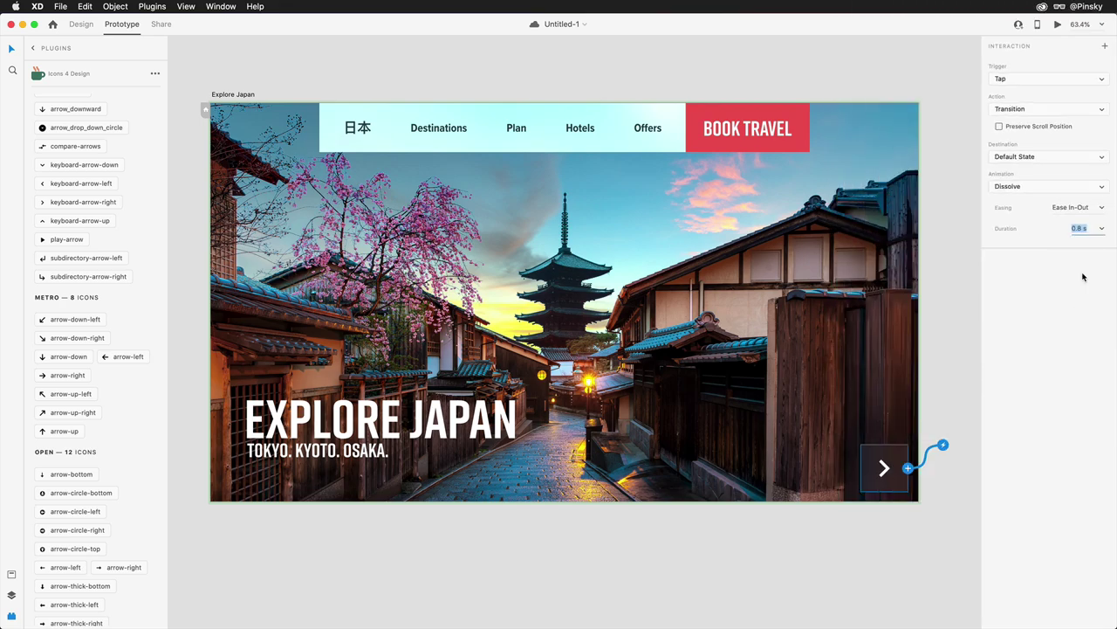
key("Escape")
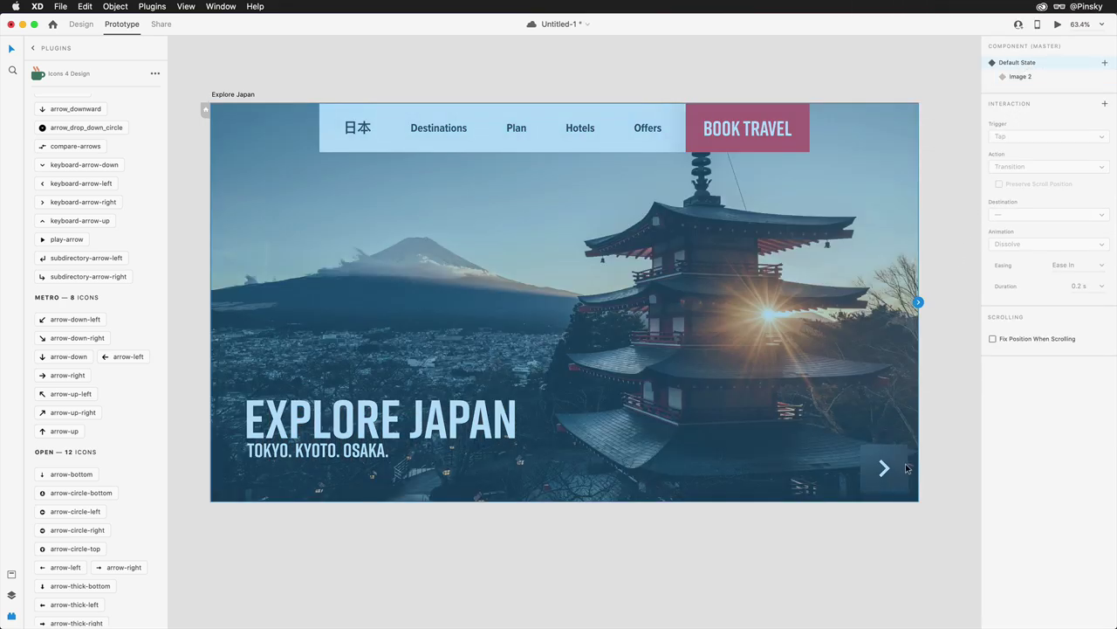
Link the arrow square of the Default State to Image 2 with a Tap-triggered Transition.
key("Escape")
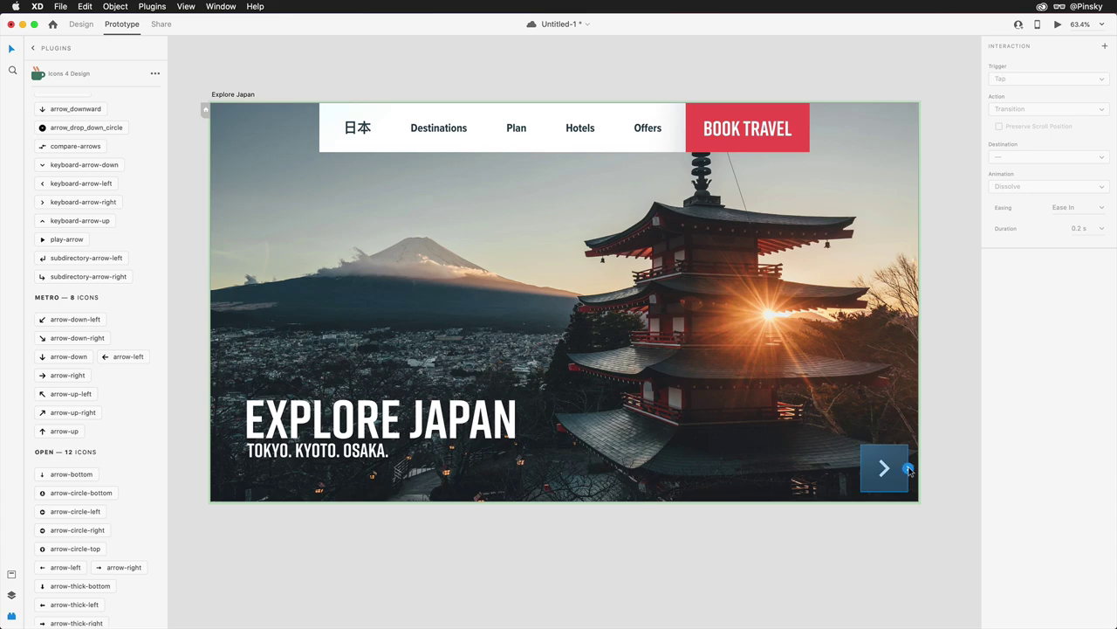
left_click(909, 470)
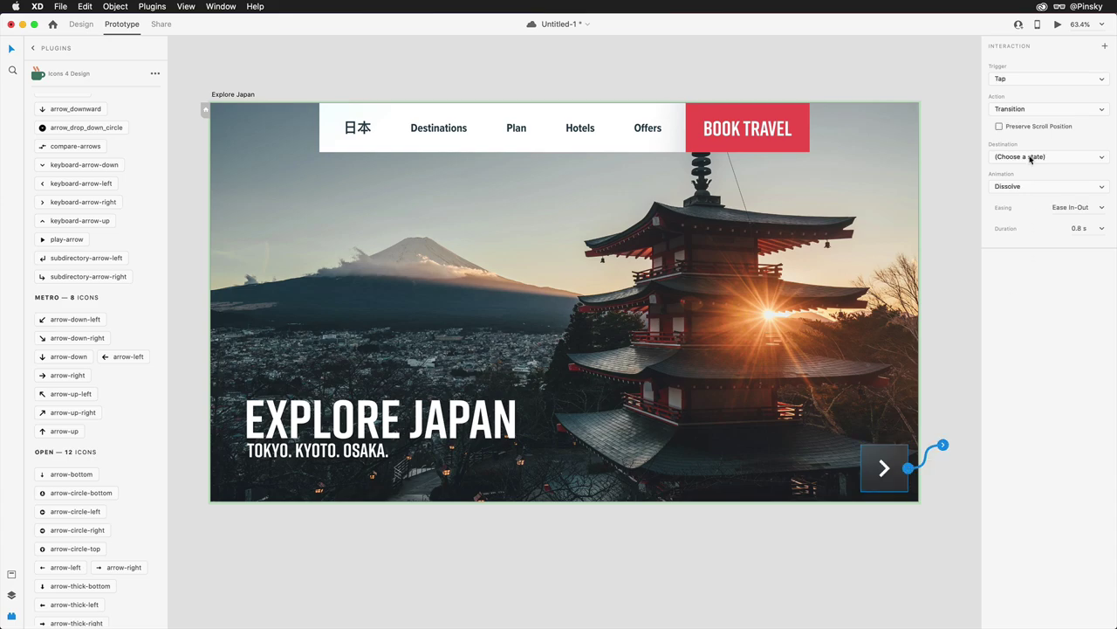
left_click(1031, 158)
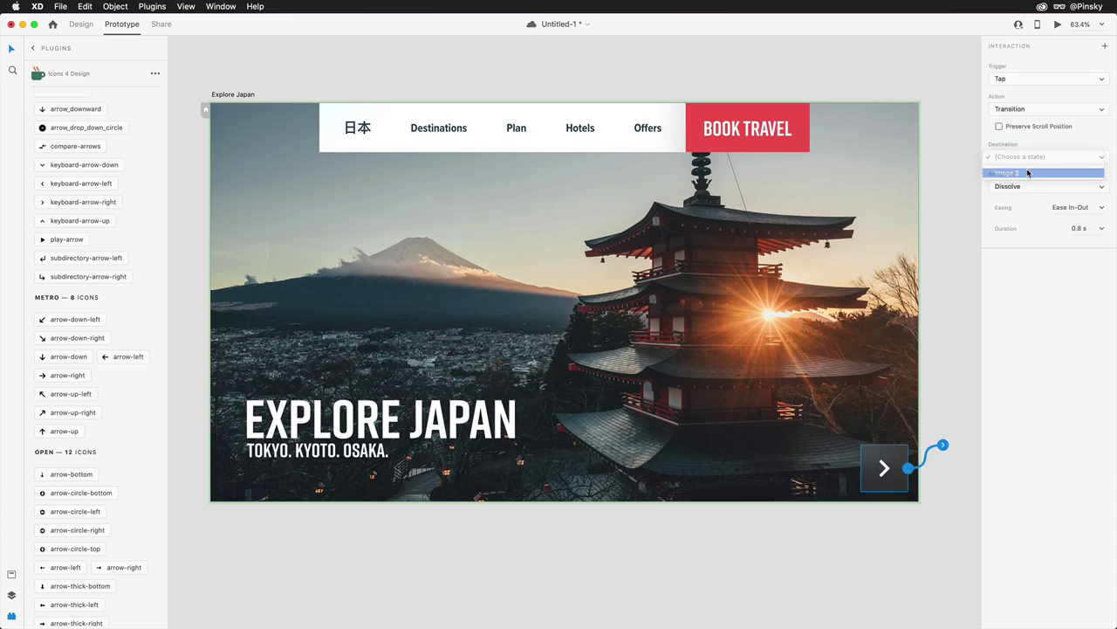
left_click(1030, 171)
Preview the prototype and test the arrow square by switching to the second photo and back.
left_click(1057, 24)
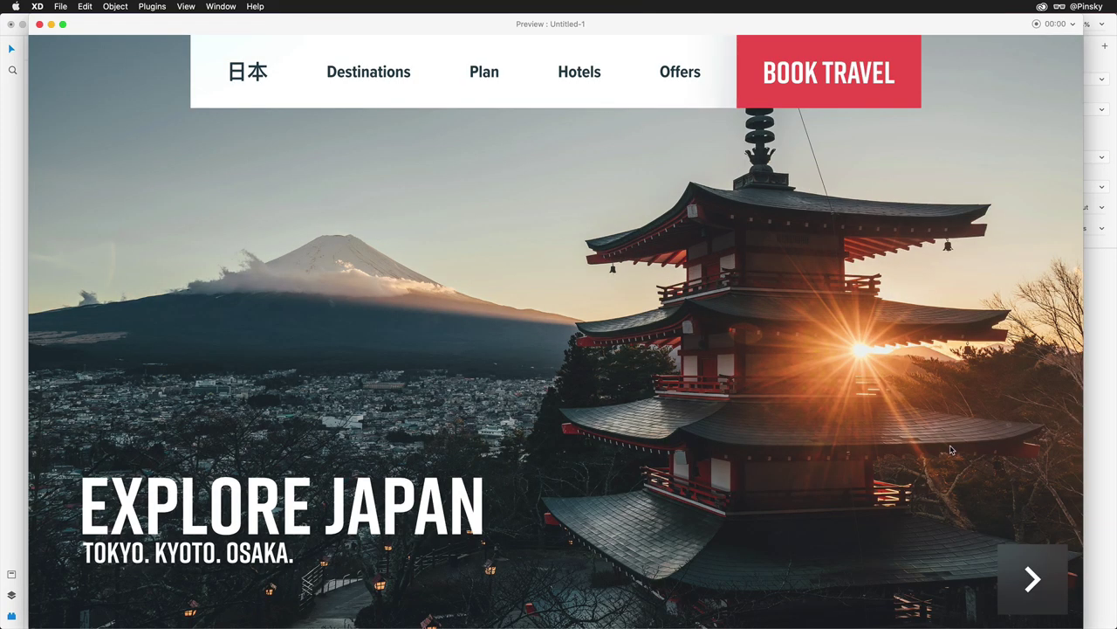
left_click(1053, 571)
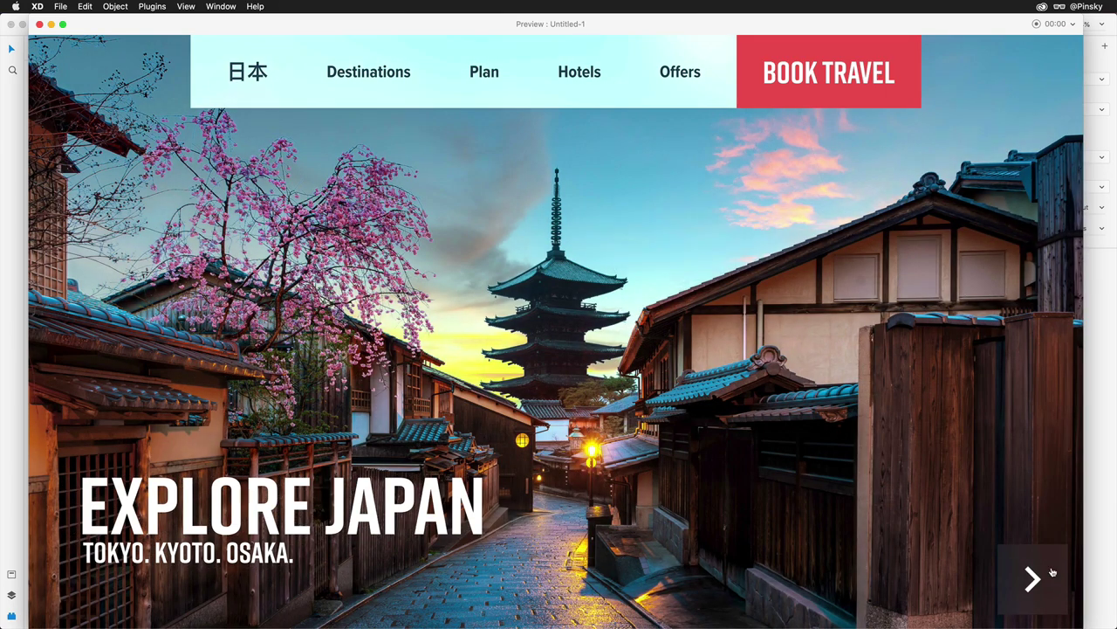
left_click(1052, 571)
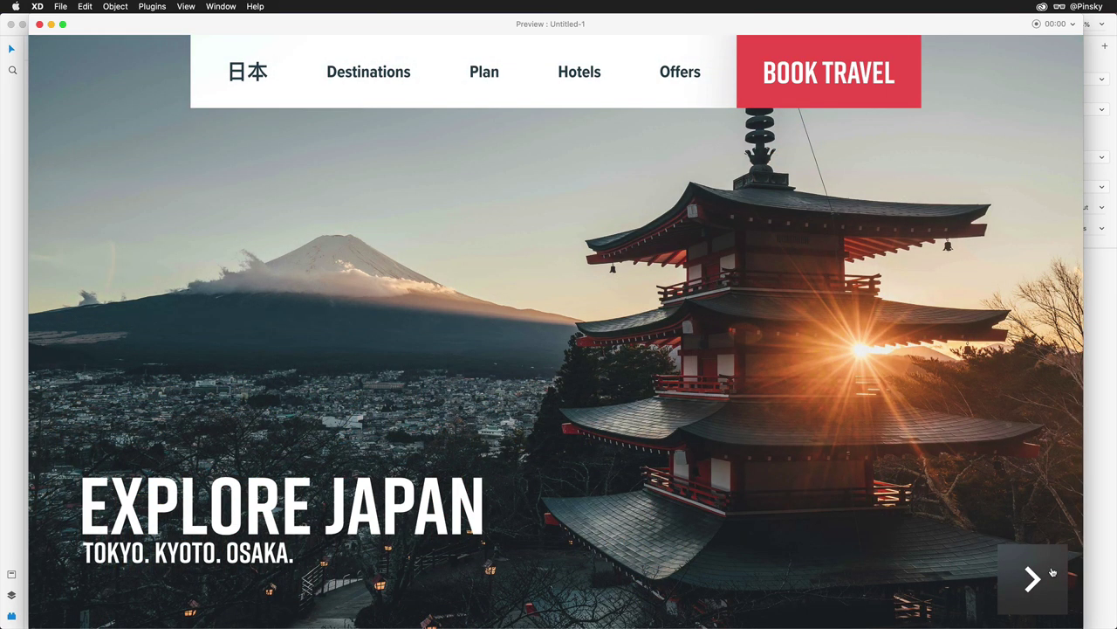